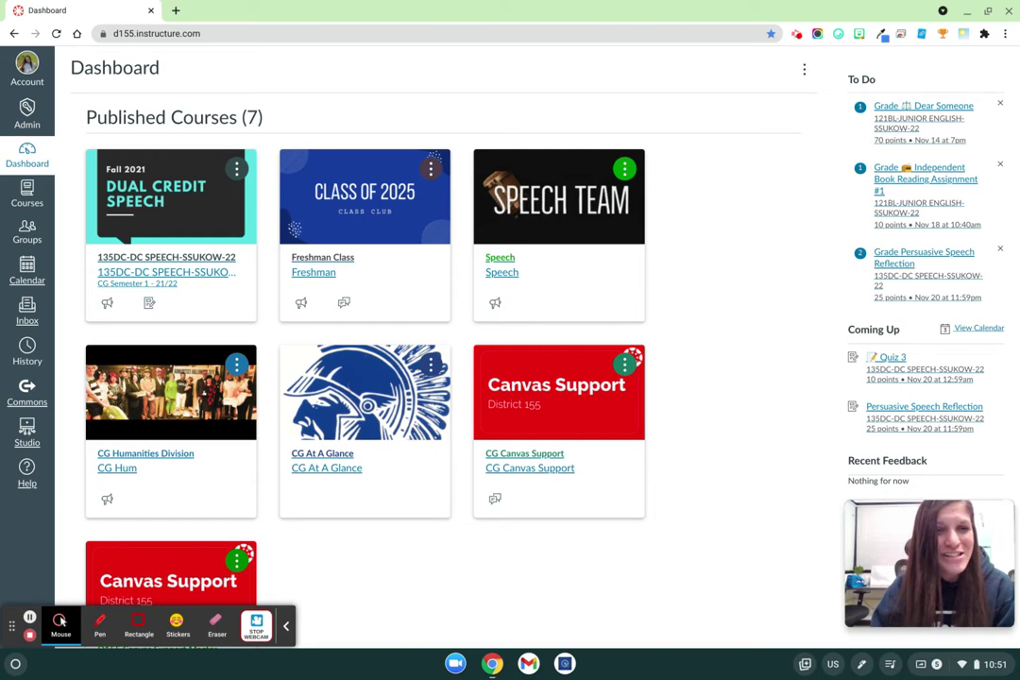
- Add the unpublished Semester 2 courses 136DC-DC SPEECH and 164BL-LITERATURE & CULTURE II to the favorites in the full course list
click(26, 194)
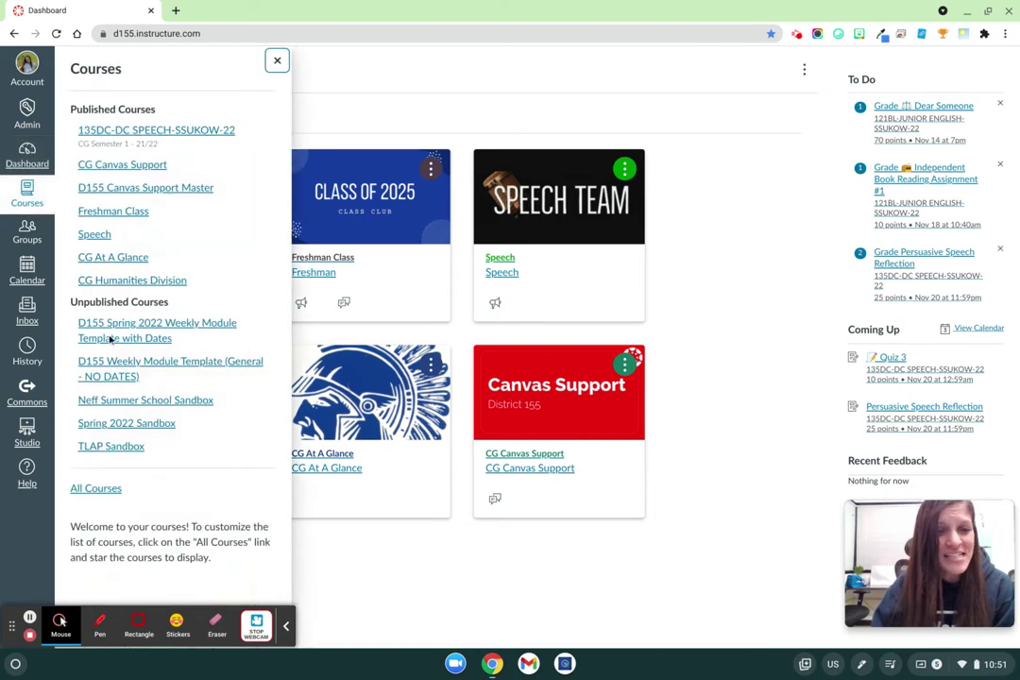
click(87, 488)
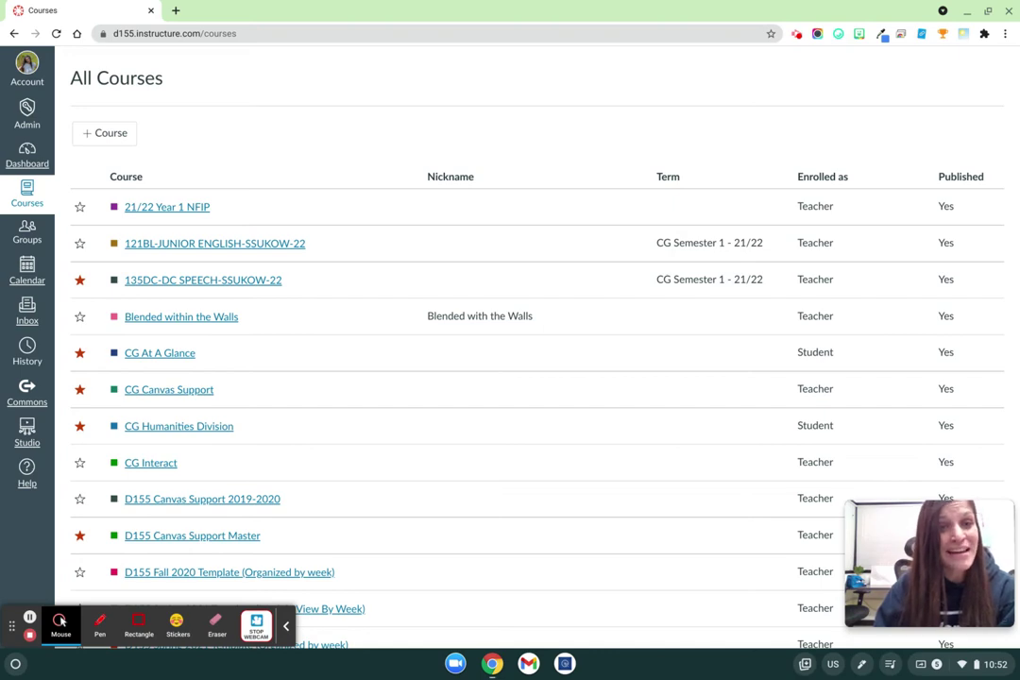
scroll(317, 301, down, 5)
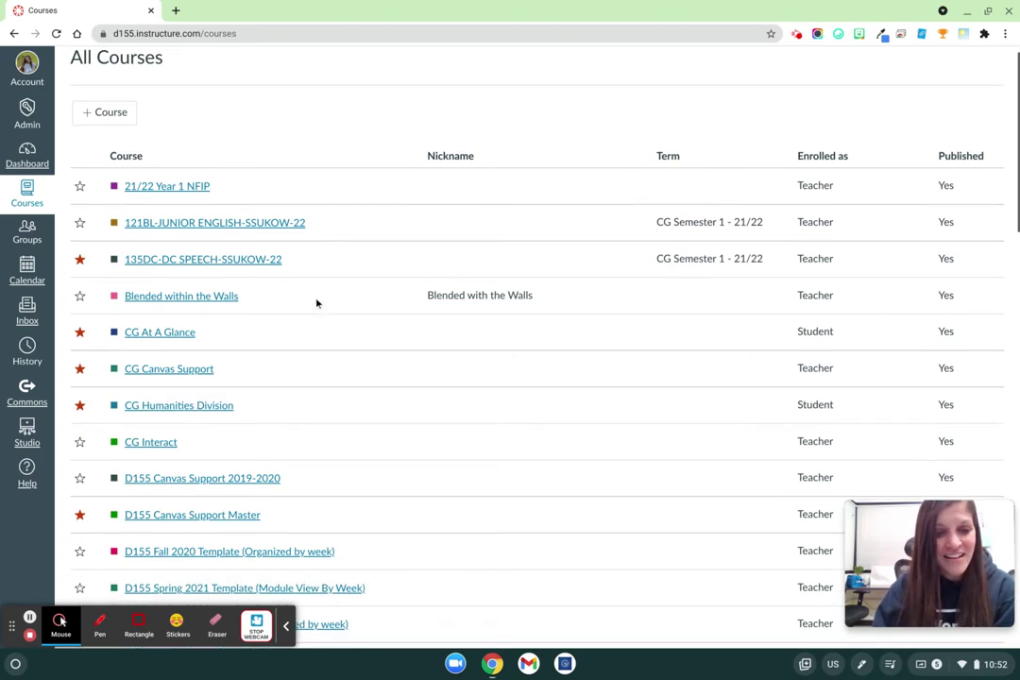
scroll(300, 345, down, 2)
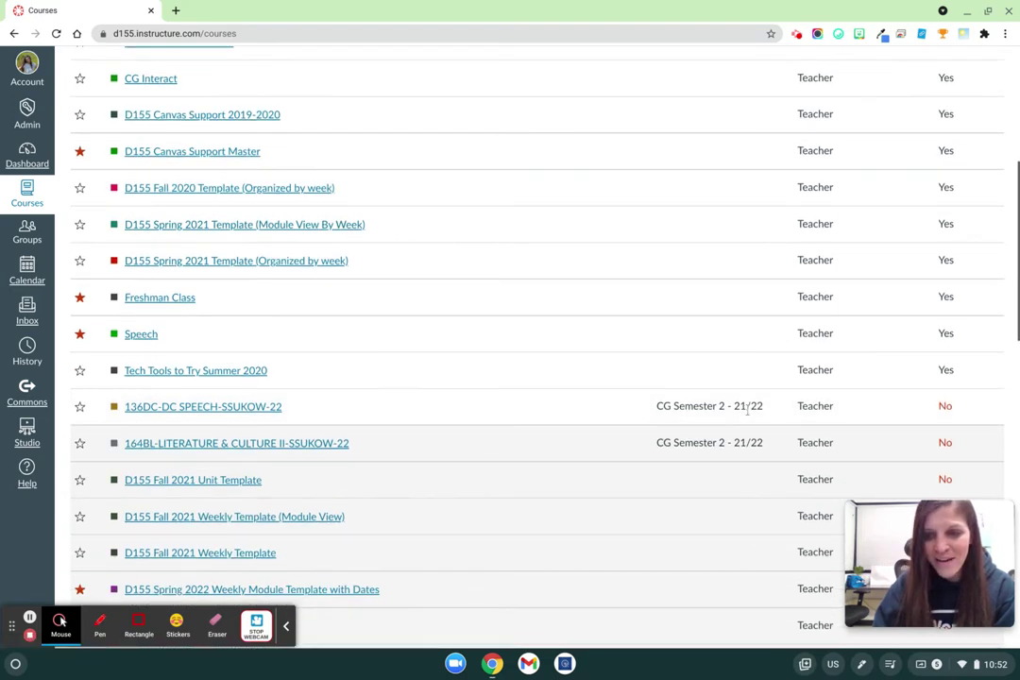
click(79, 406)
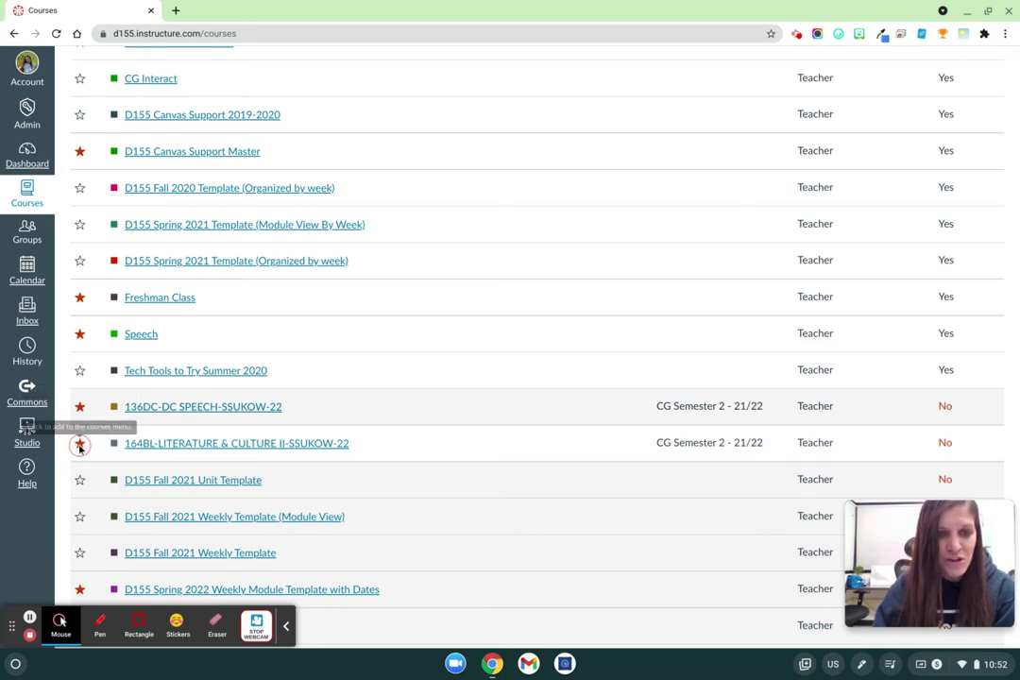
click(80, 442)
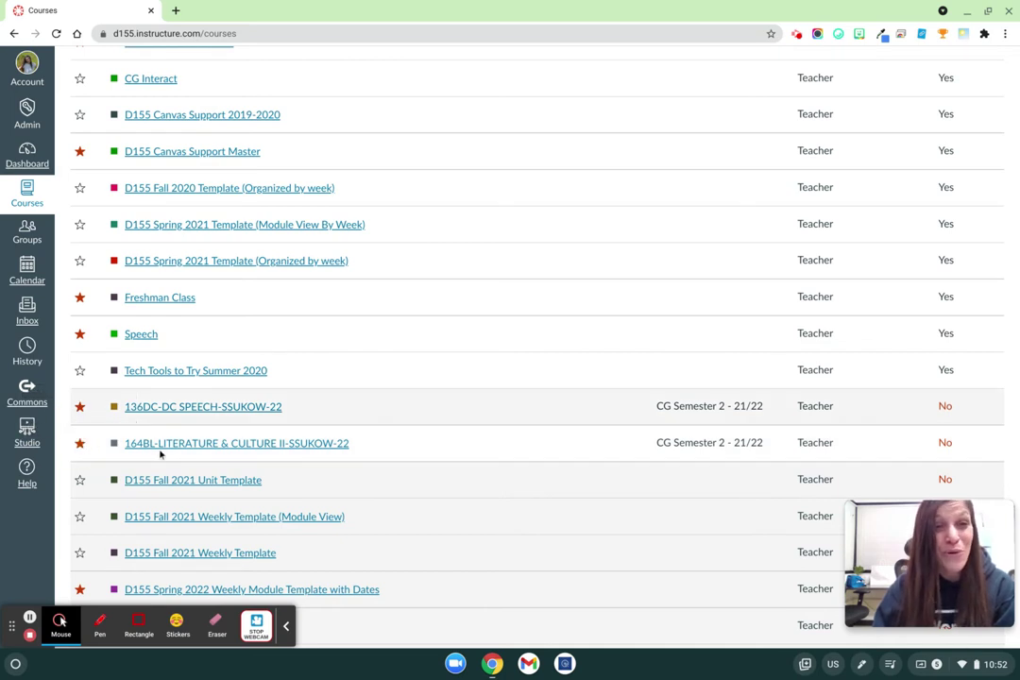
- Return to the dashboard and check the unpublished courses for the newly starred Semester 2 courses
click(34, 159)
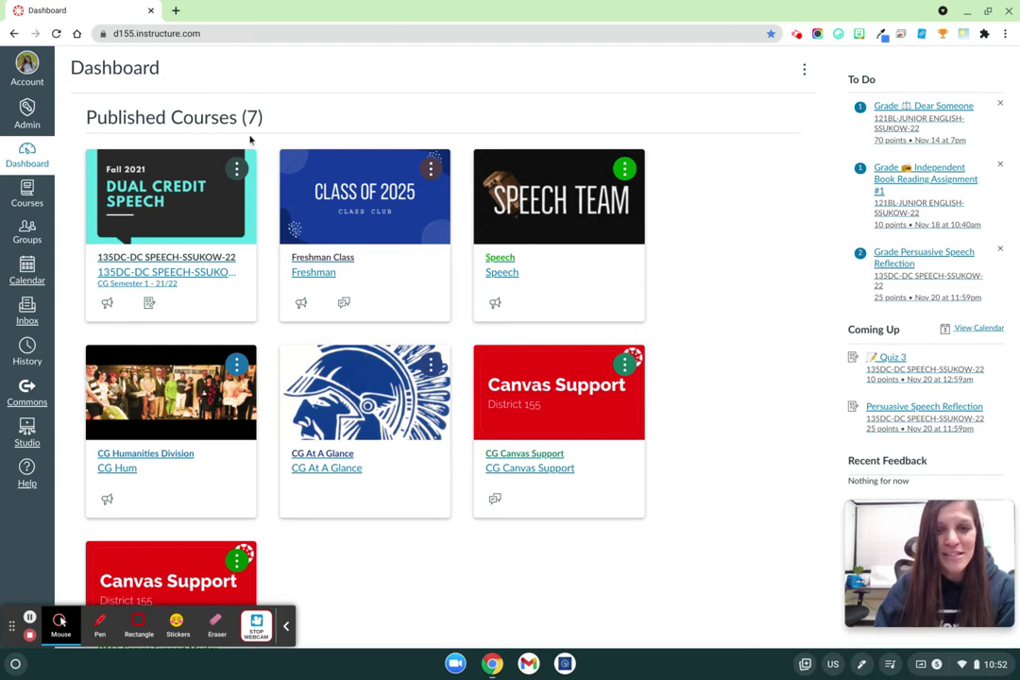
scroll(701, 318, down, 4)
scroll(698, 317, down, 3)
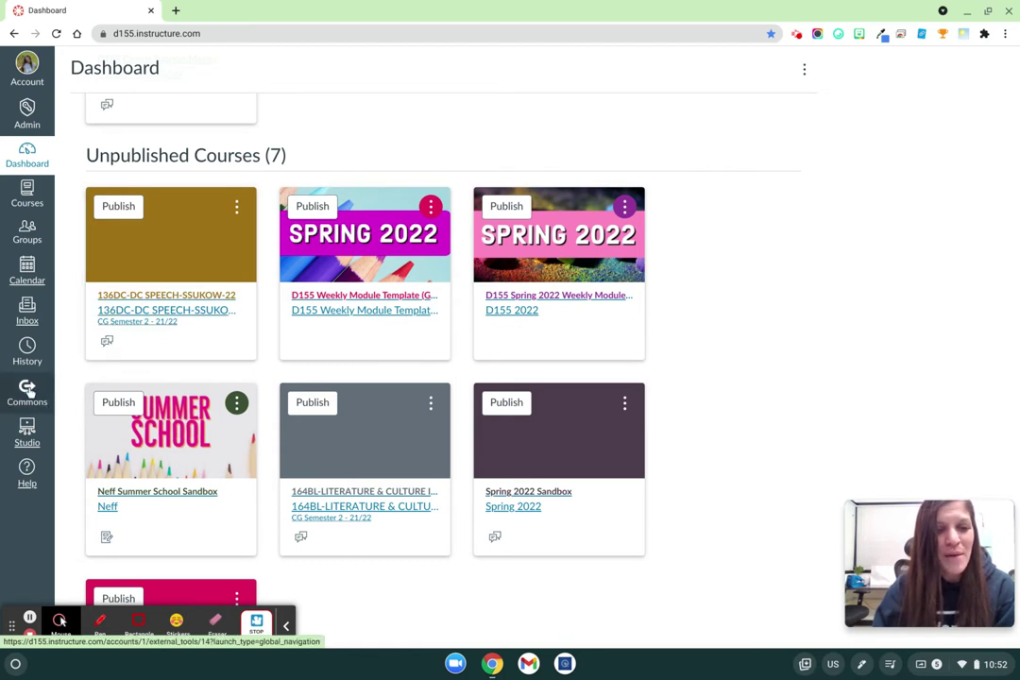
- Search Commons for "d155 spring 2022"
click(28, 394)
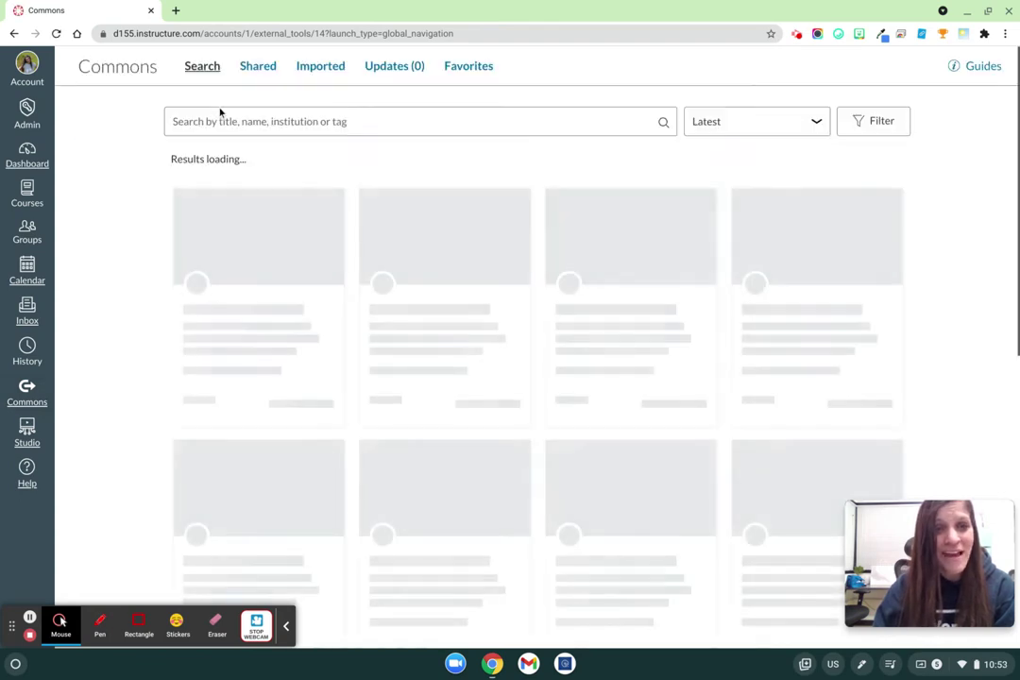
click(217, 120)
text(D155 spr)
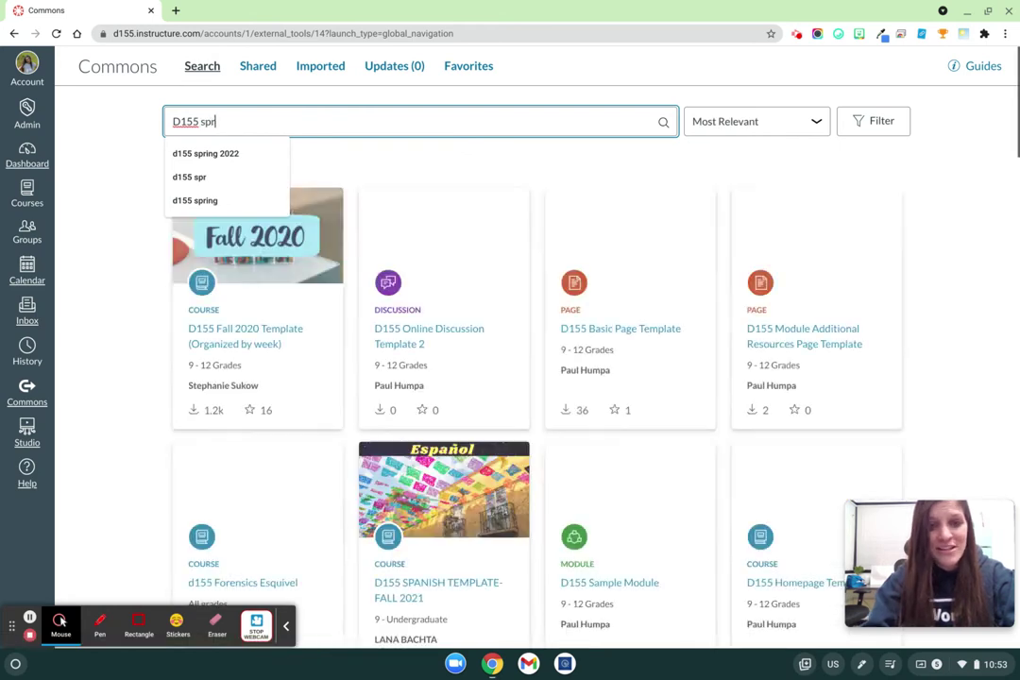
key(Down)
key(Return)
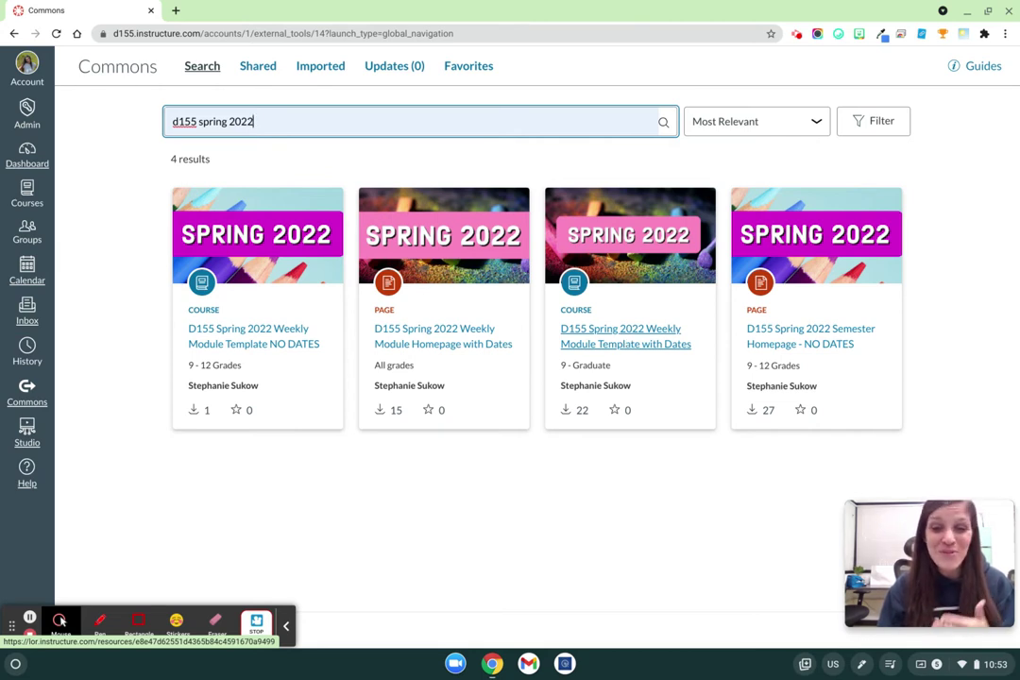
- Open the D155 Spring 2022 Weekly Module Template with Dates course and preview its modules
click(623, 348)
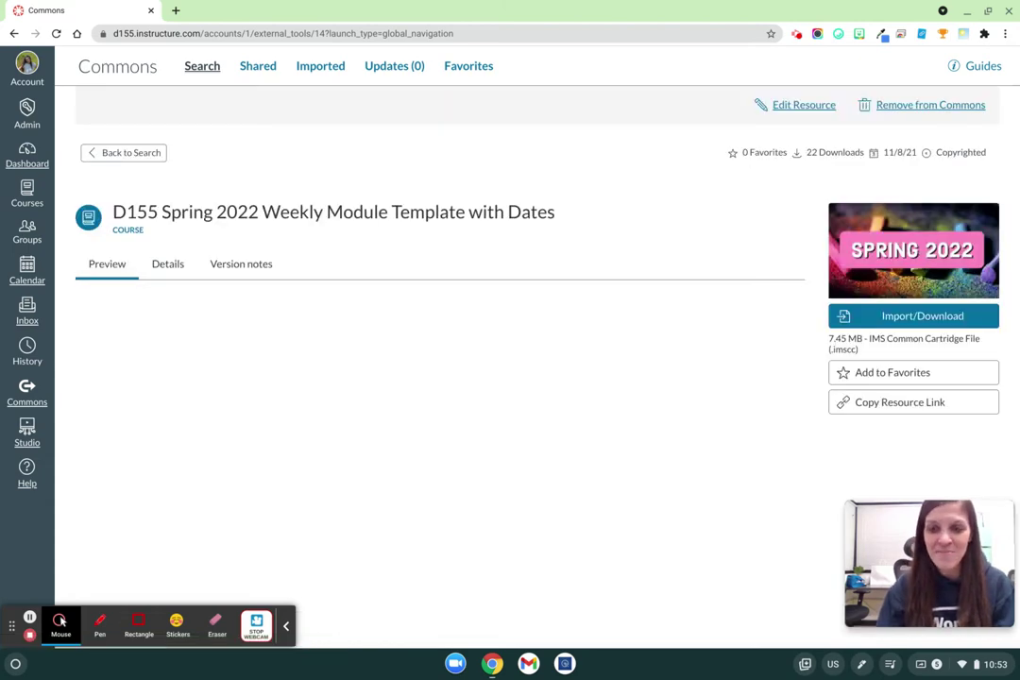
scroll(540, 322, down, 1)
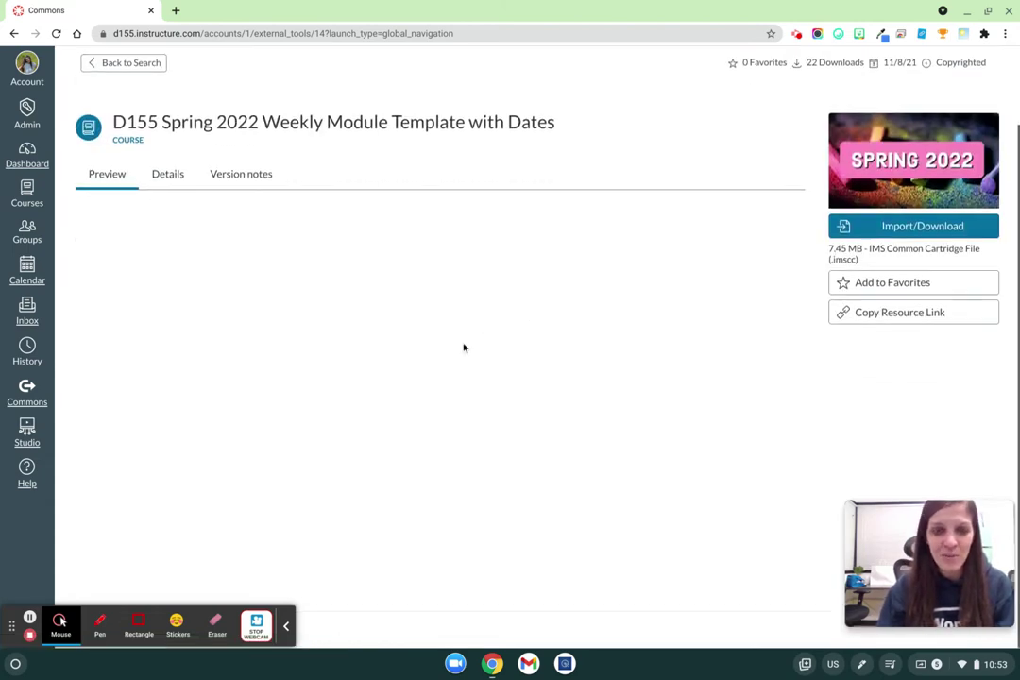
scroll(372, 331, down, 1)
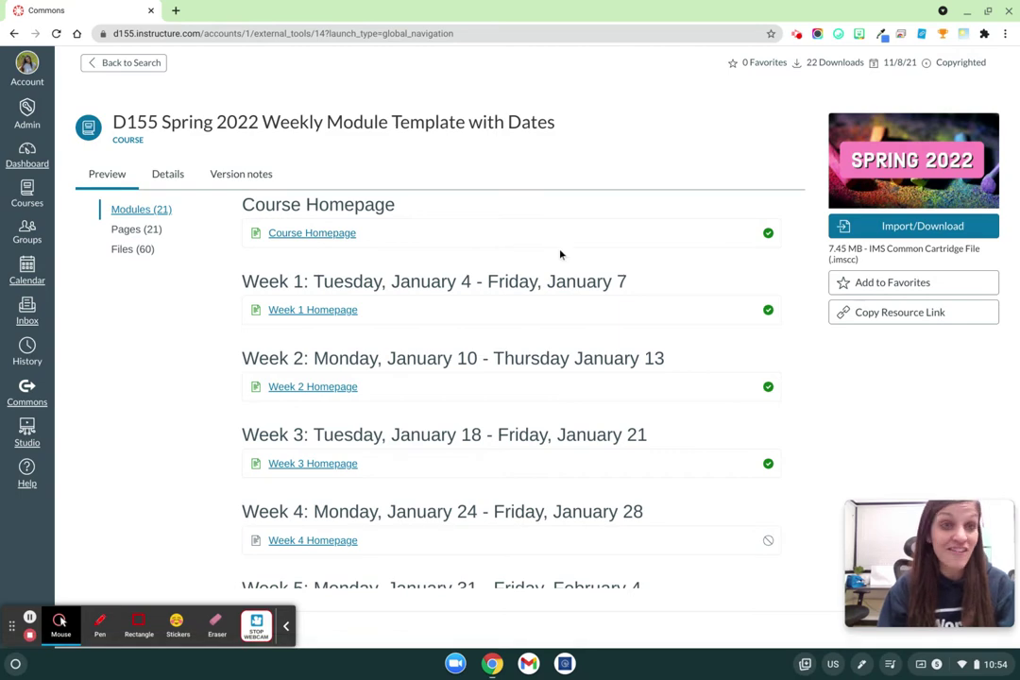
- Import the template into the 164BL-LITERATURE & CULTURE II and 136DC-DC SPEECH courses
click(884, 229)
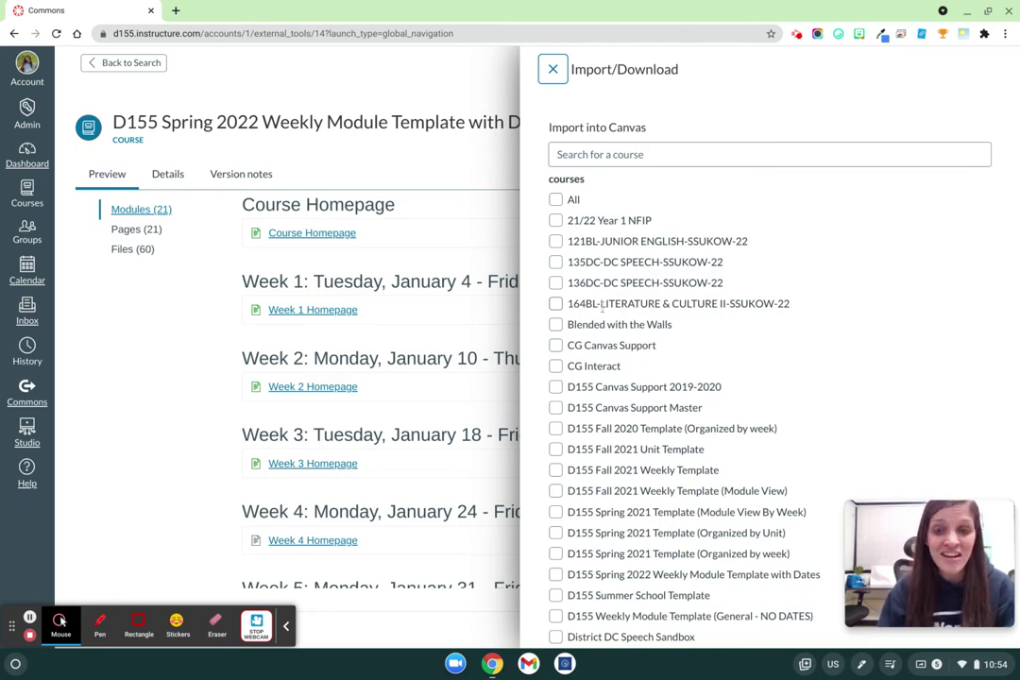
click(556, 303)
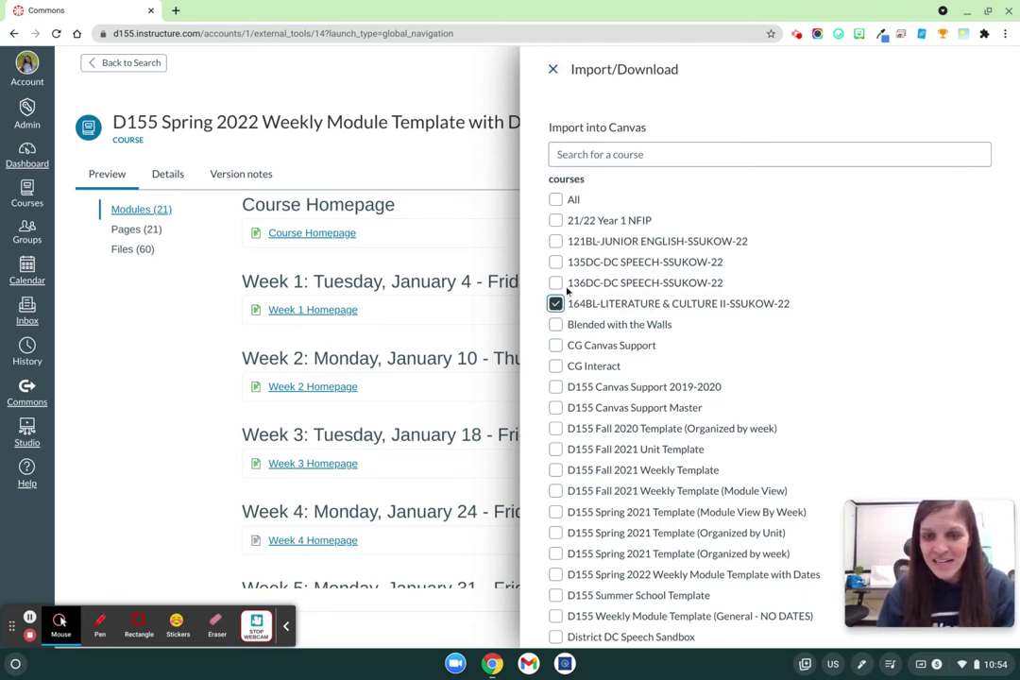
click(555, 282)
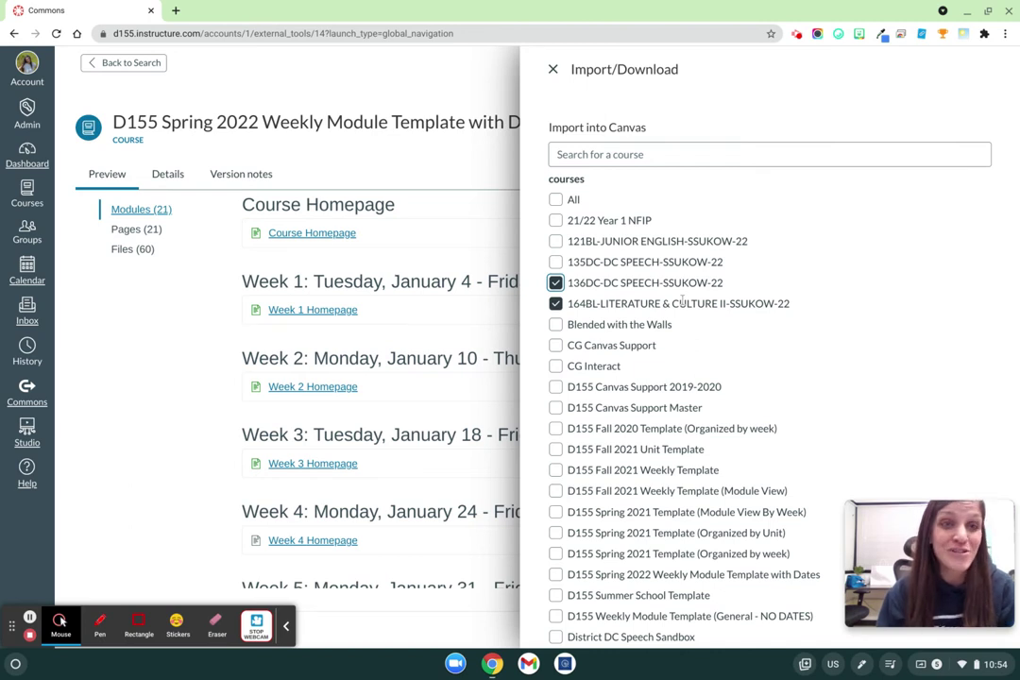
scroll(716, 450, down, 3)
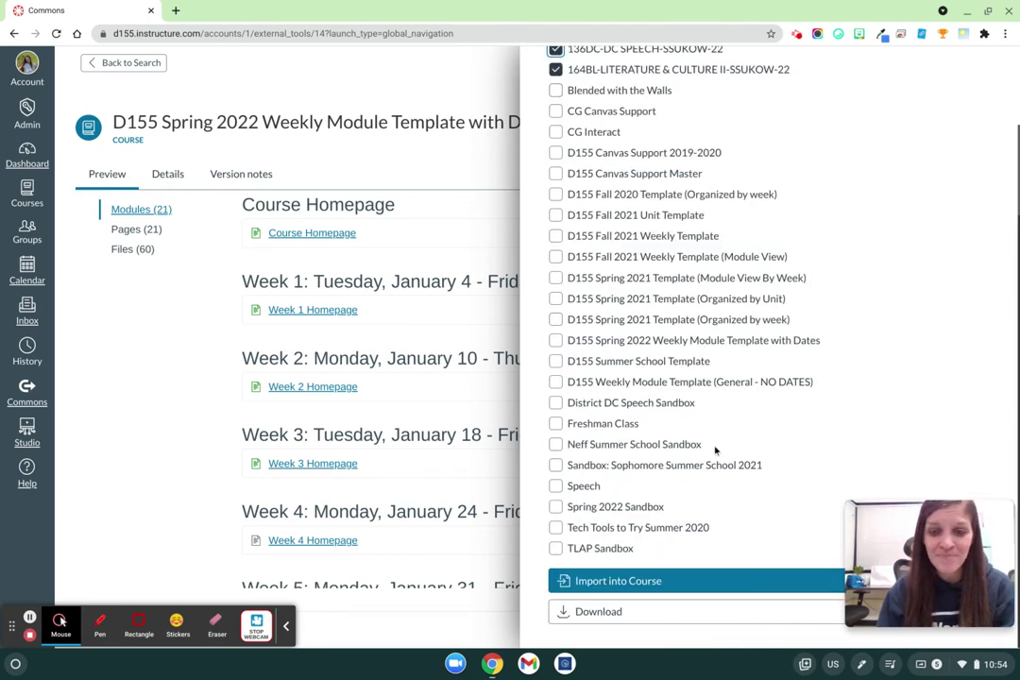
click(618, 583)
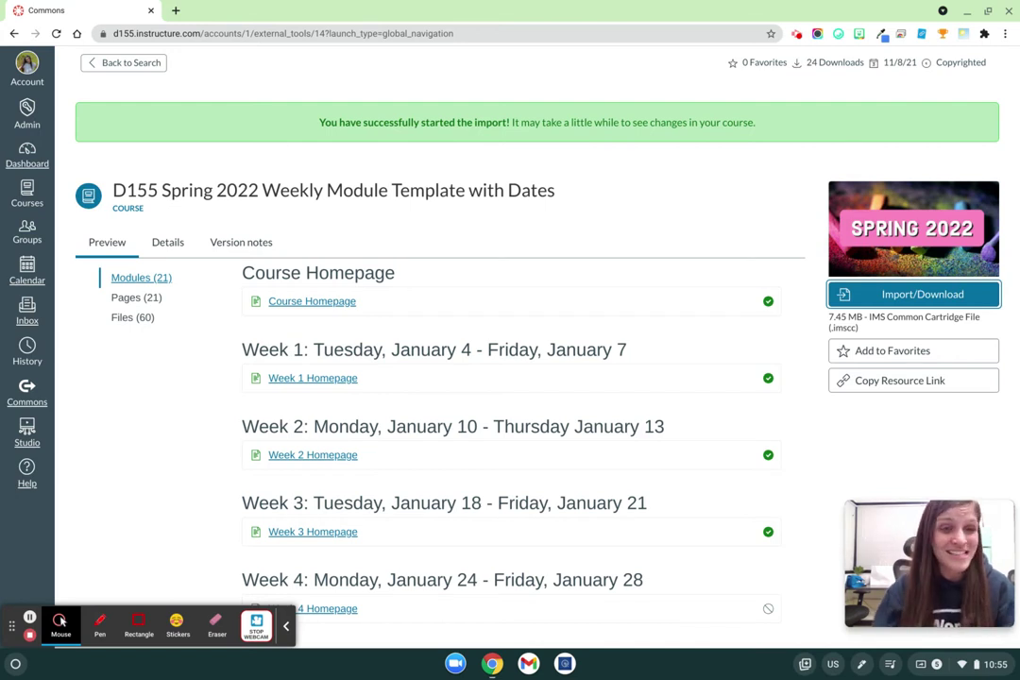
- Open the unpublished 136DC-DC SPEECH course from the dashboard
click(38, 146)
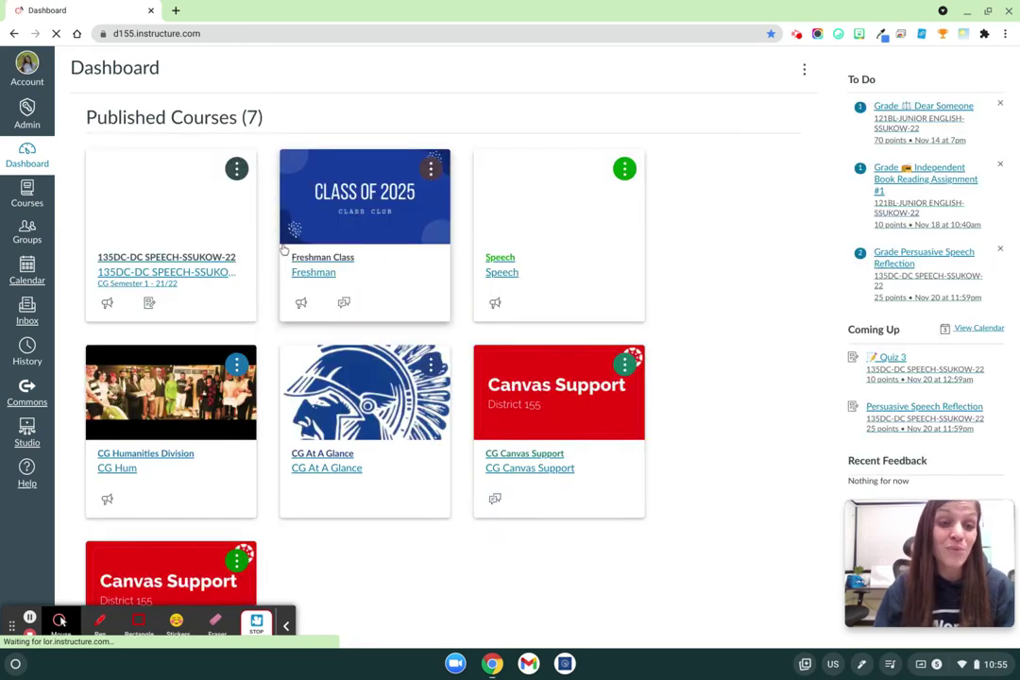
scroll(238, 275, down, 5)
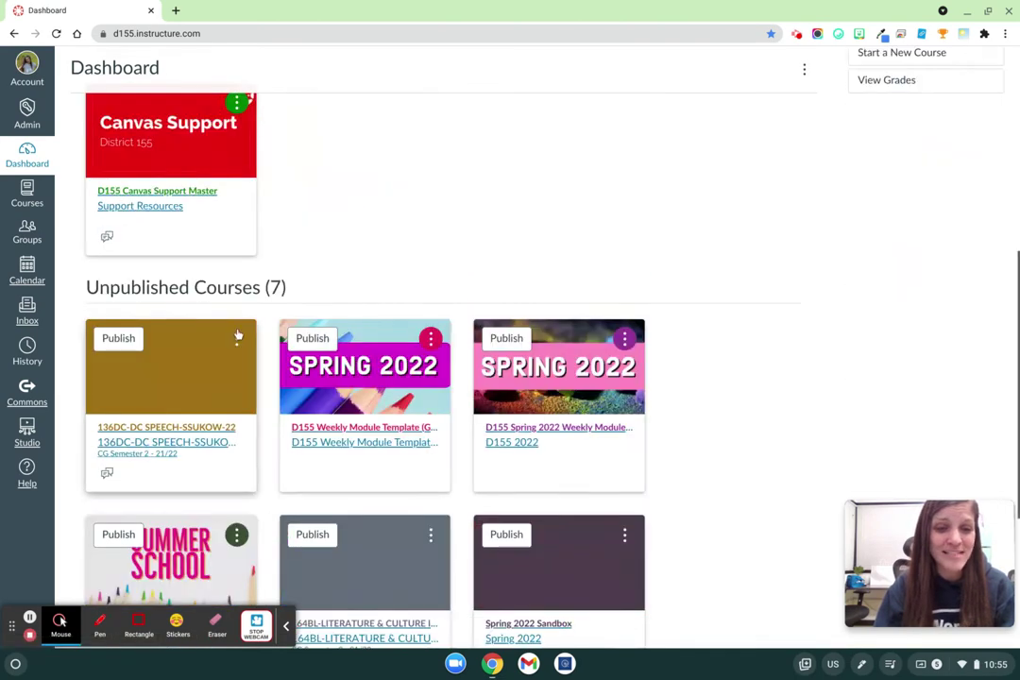
scroll(238, 334, down, 3)
click(168, 138)
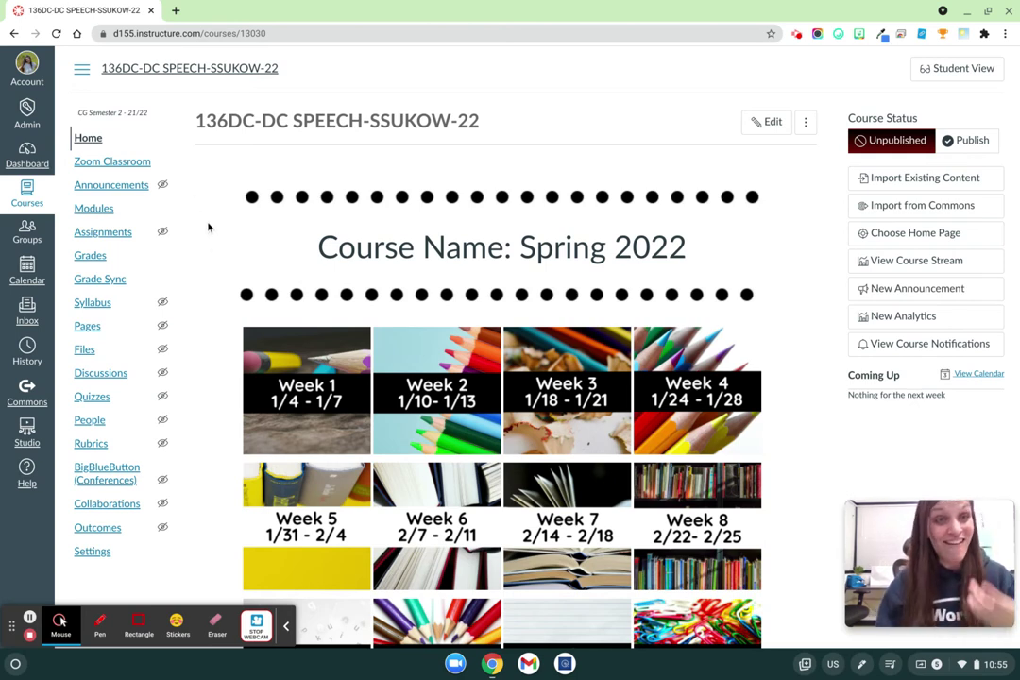
- Enable the Discussions/Announcements Redesign feature preview in the course settings
click(91, 551)
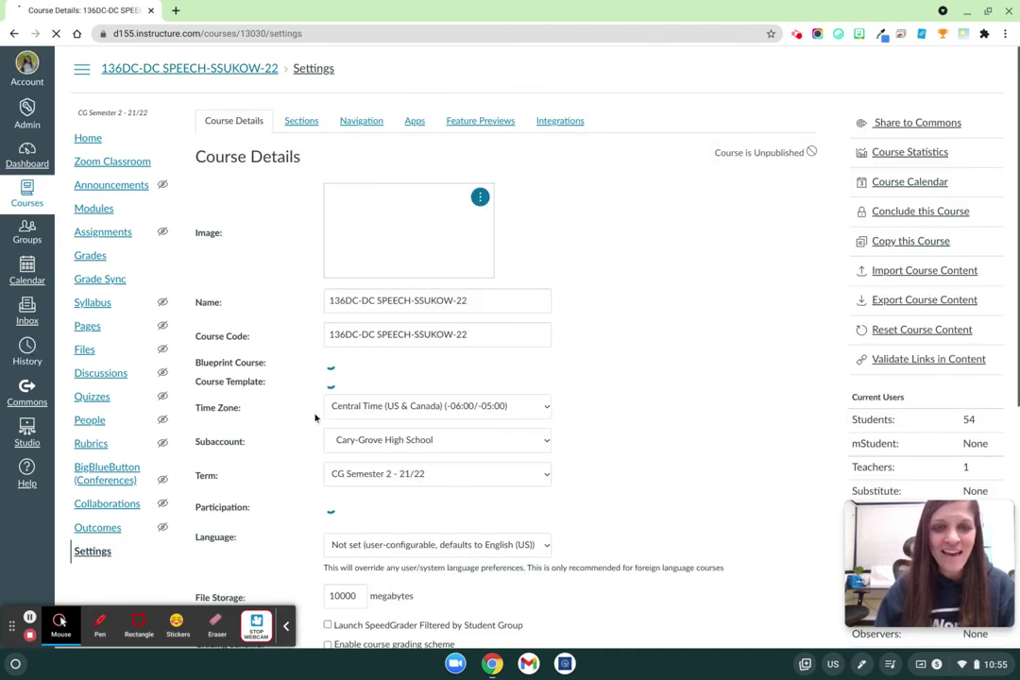
click(489, 123)
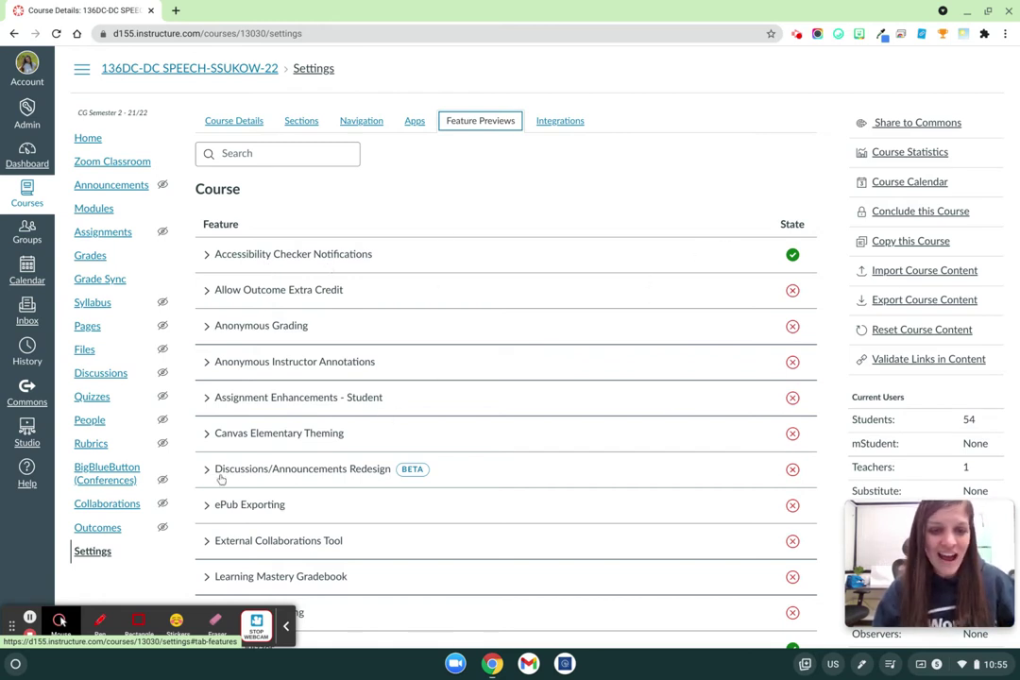
scroll(220, 478, down, 1)
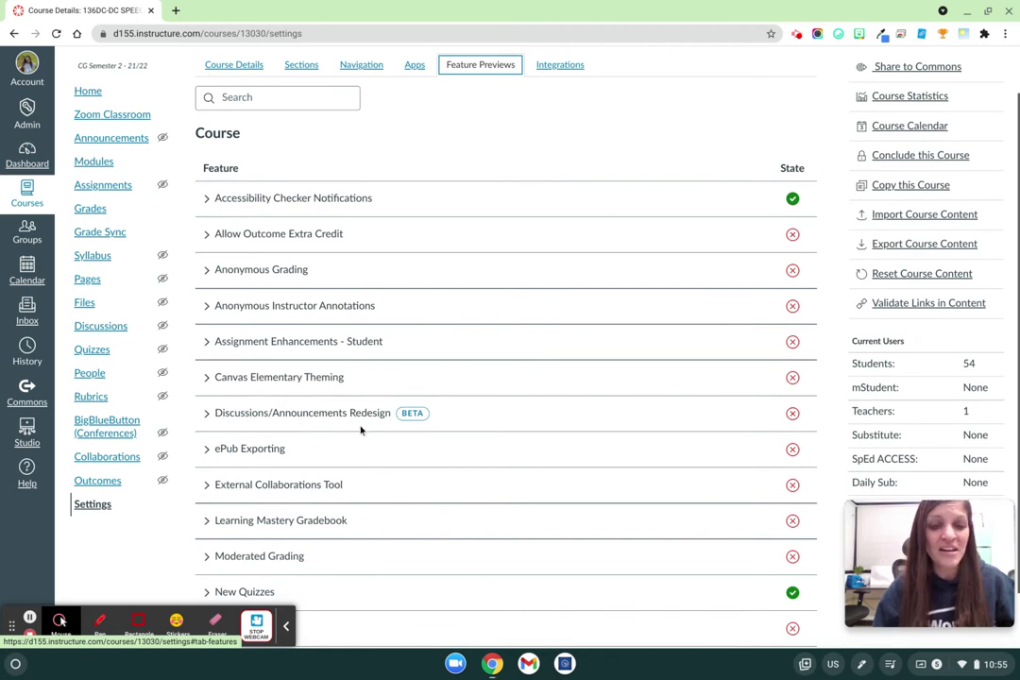
click(791, 414)
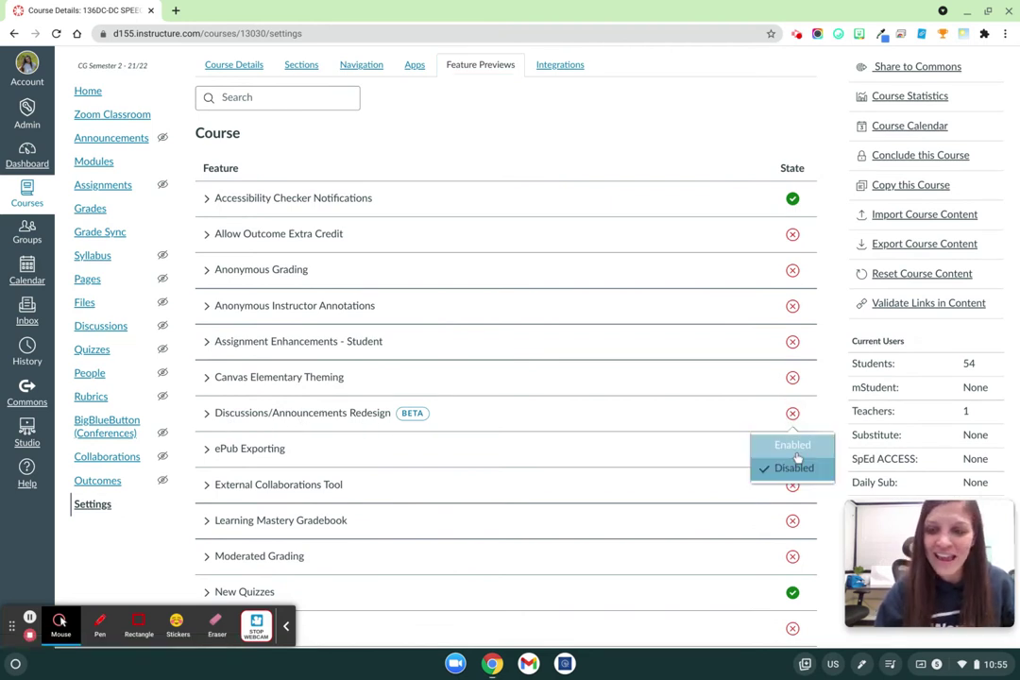
click(793, 446)
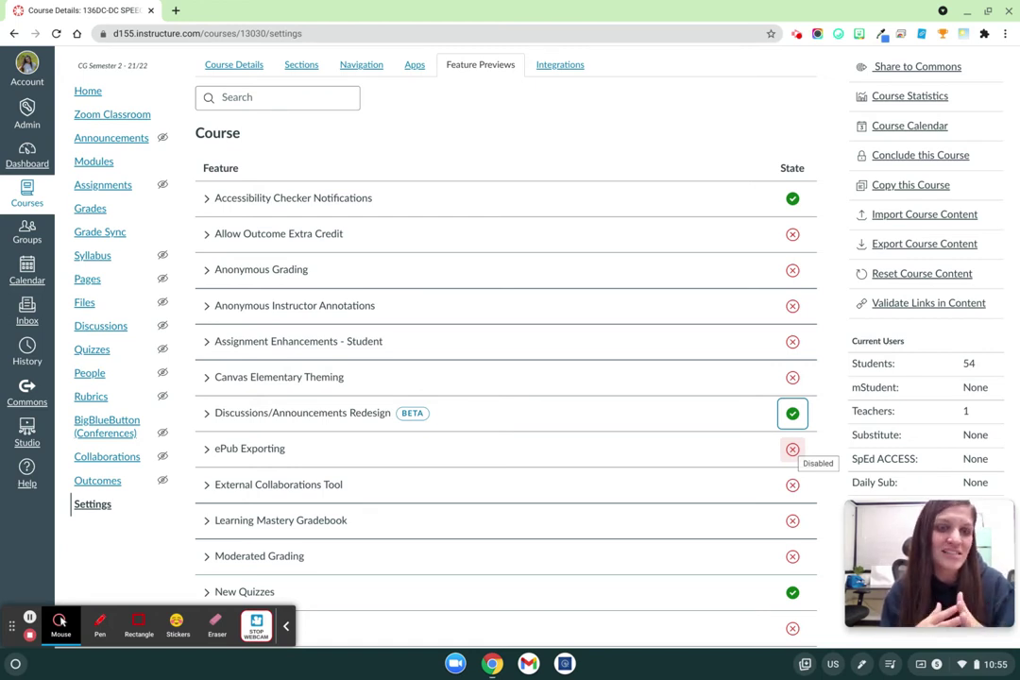
- Enable the Assignment Enhancements - Student feature preview for the course
scroll(732, 432, down, 1)
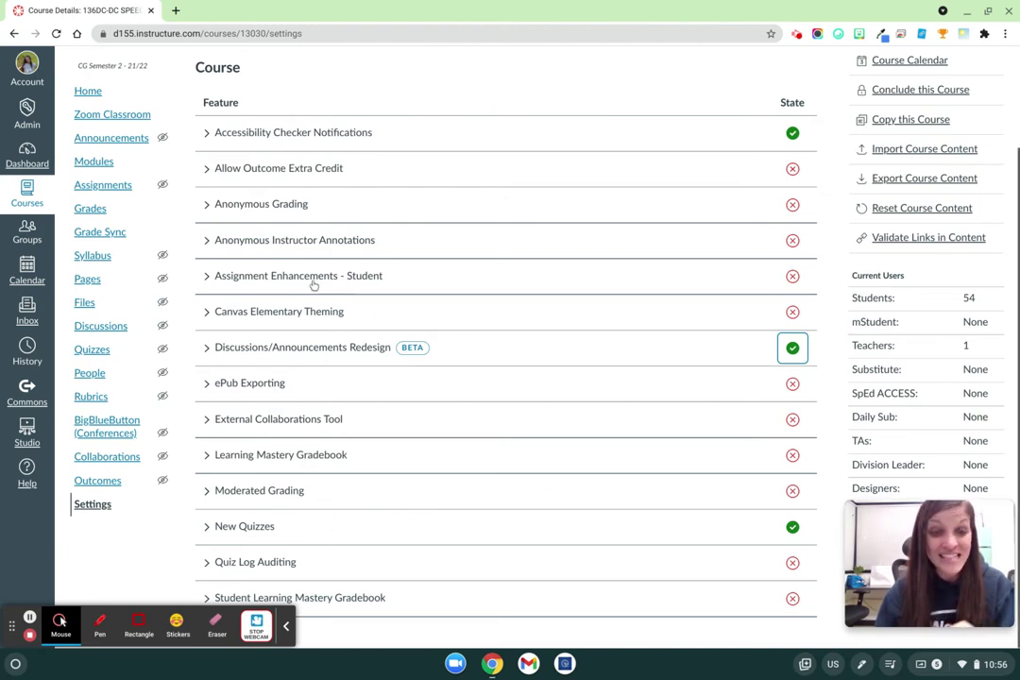
click(800, 278)
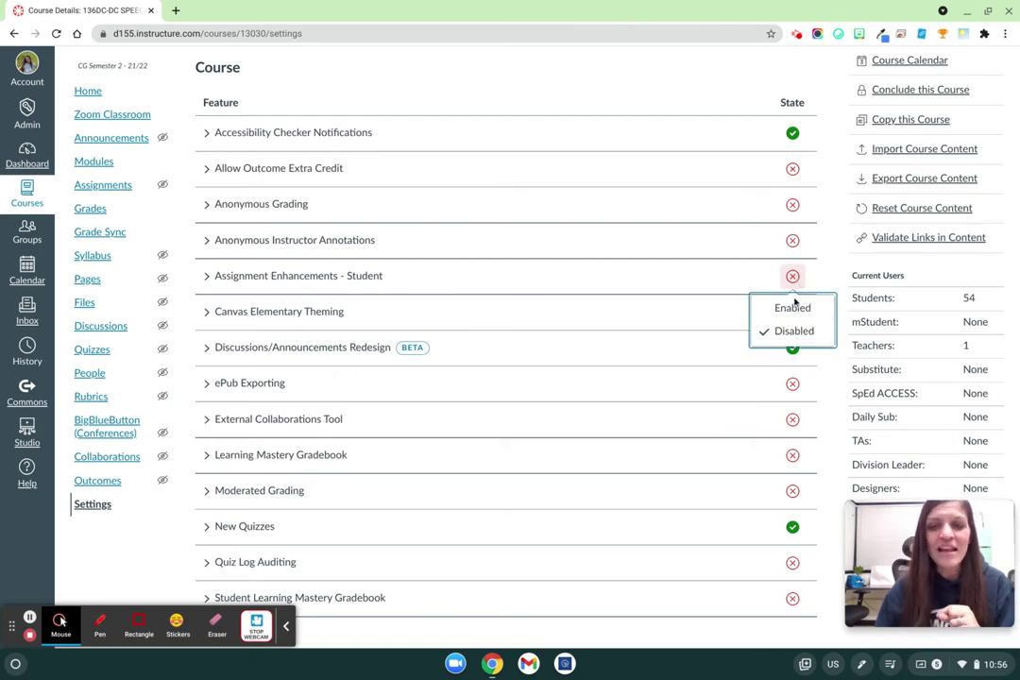
click(791, 309)
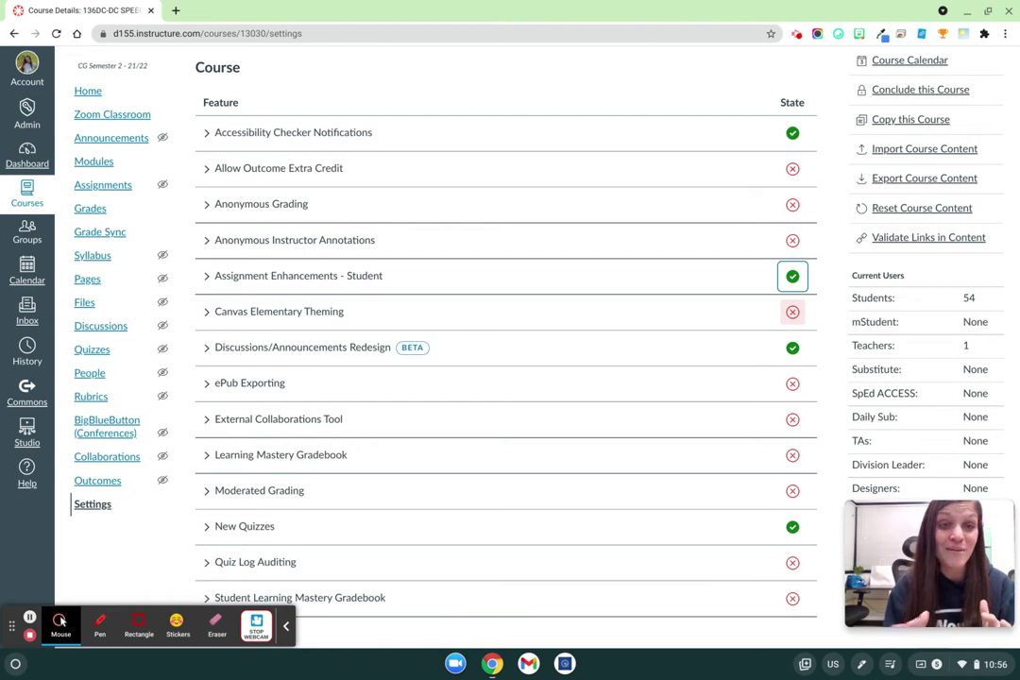
click(288, 627)
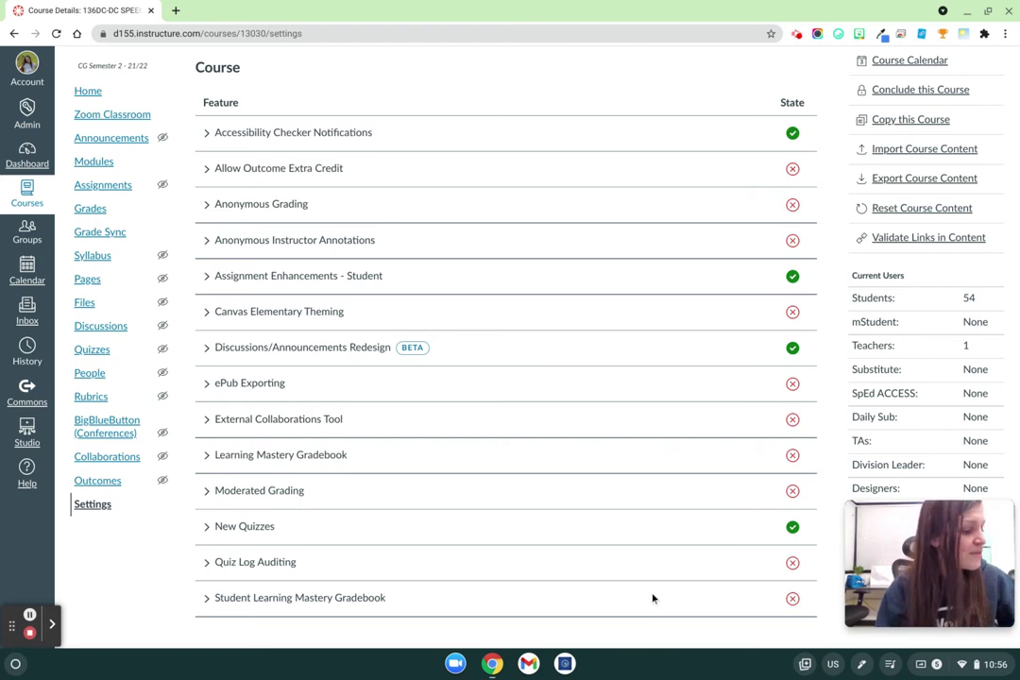
- Review the item order and hidden pages in the course navigation settings, and save them
scroll(524, 552, up, 3)
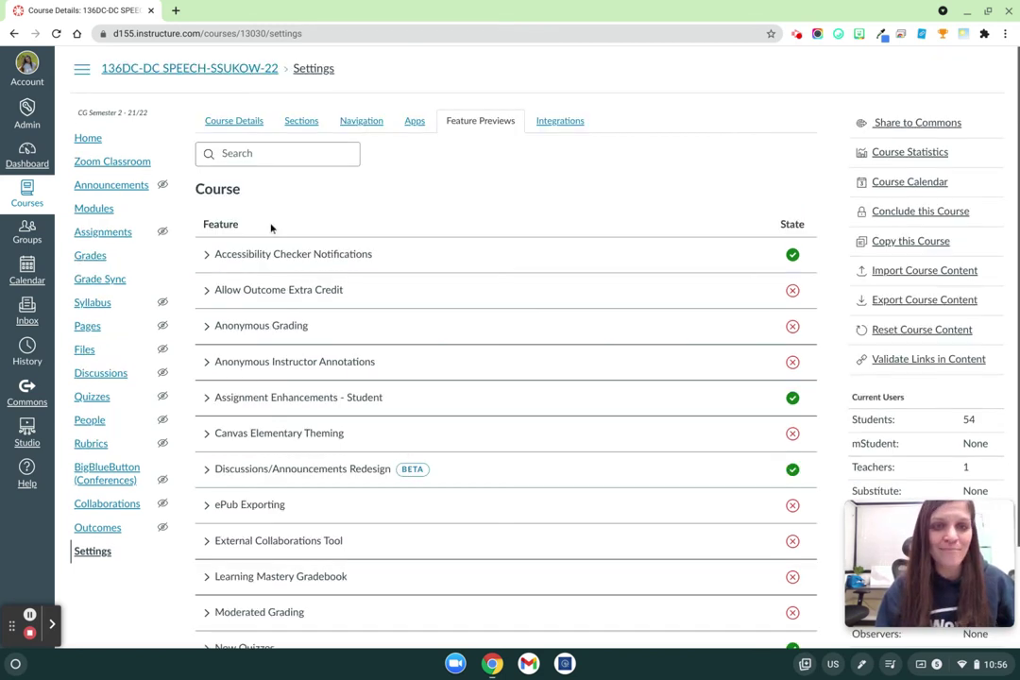
click(366, 125)
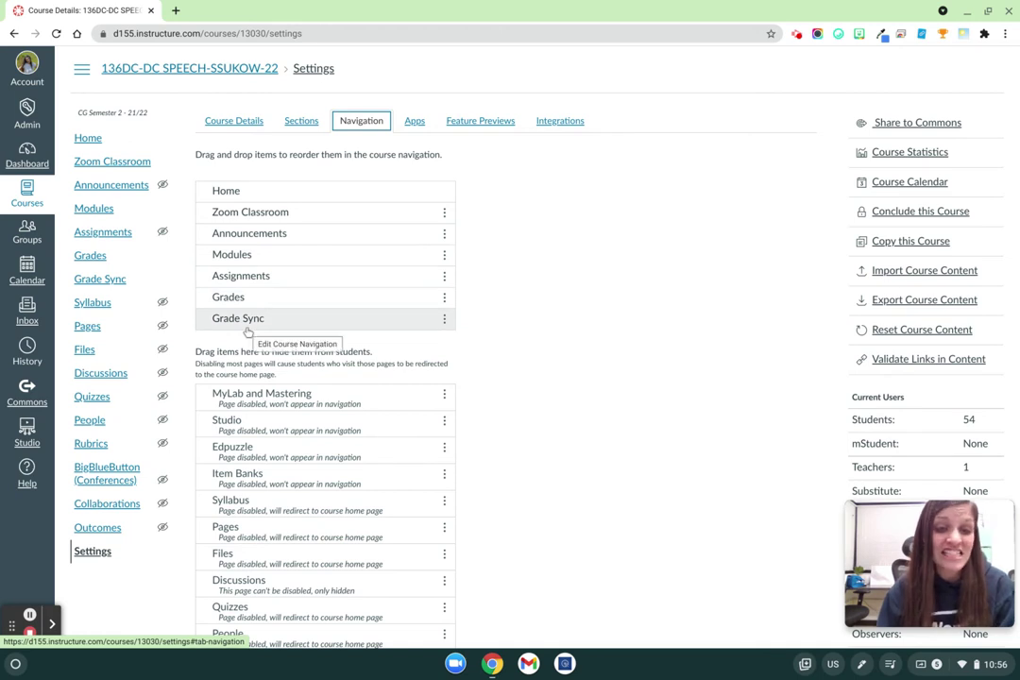
scroll(430, 458, down, 2)
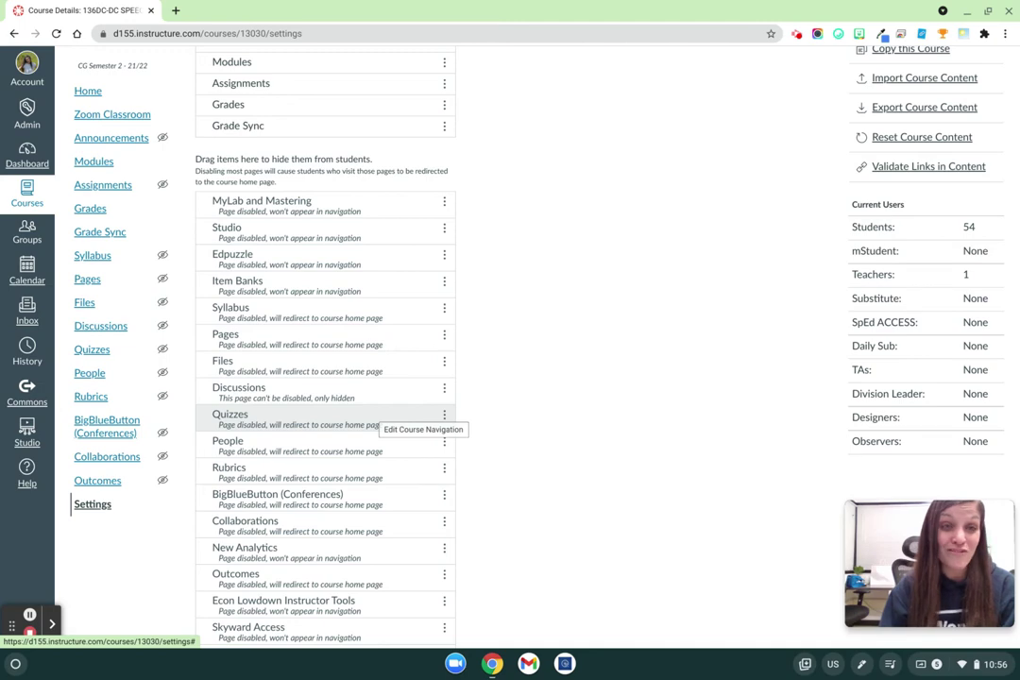
scroll(311, 132, up, 2)
scroll(472, 340, down, 4)
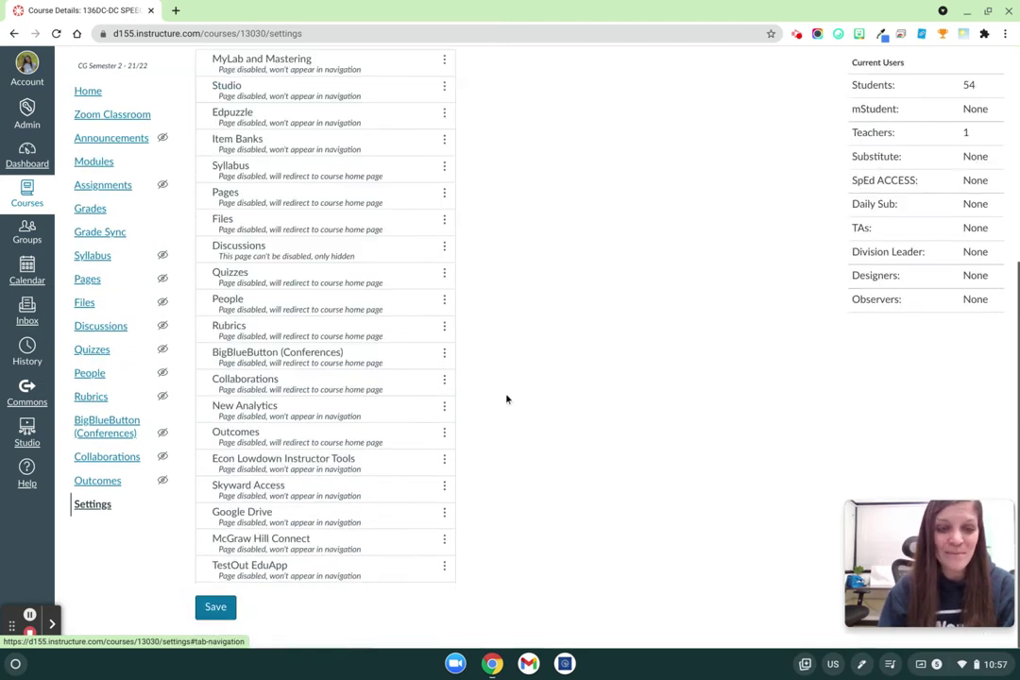
click(231, 610)
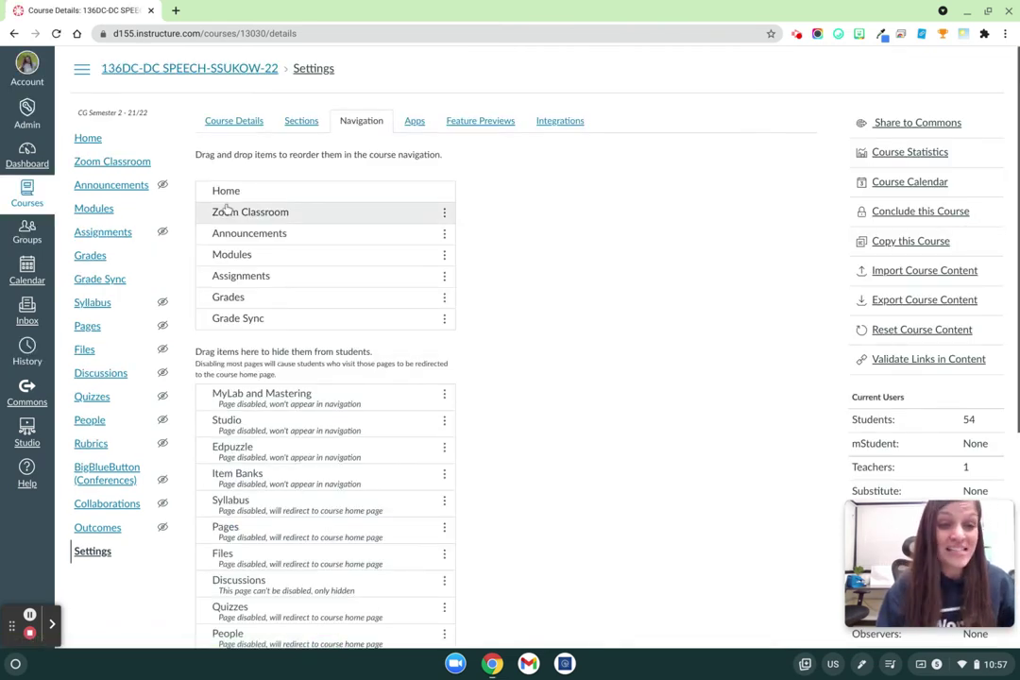
- Schedule a recurring Zoom meeting with no fixed time for the 136DC-DC SPEECH course, save it, and return to the course home page
click(138, 162)
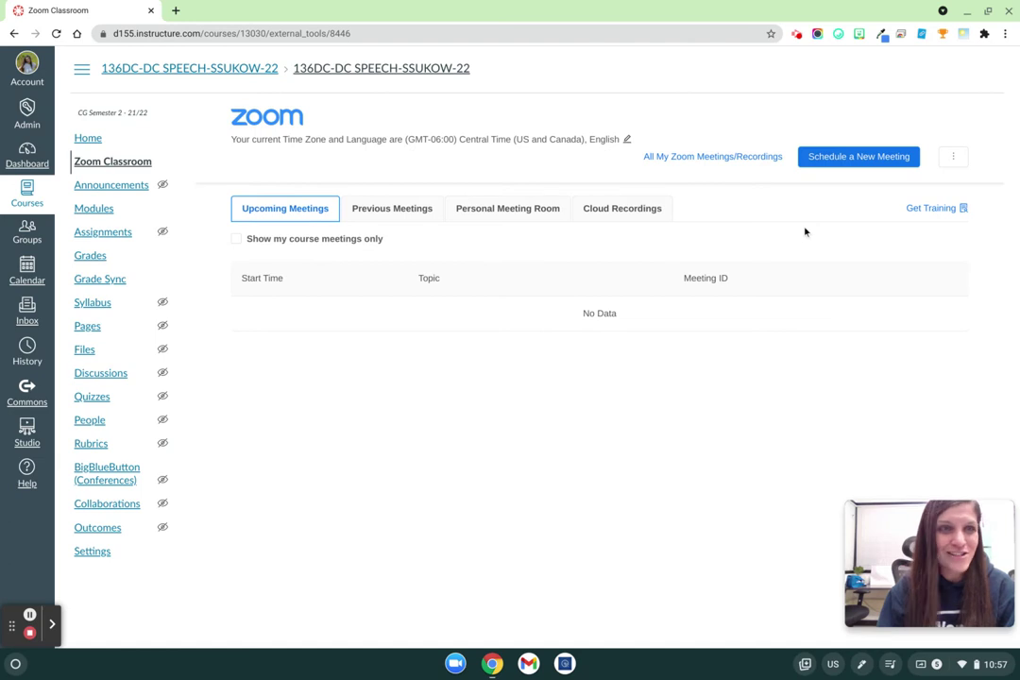
click(860, 159)
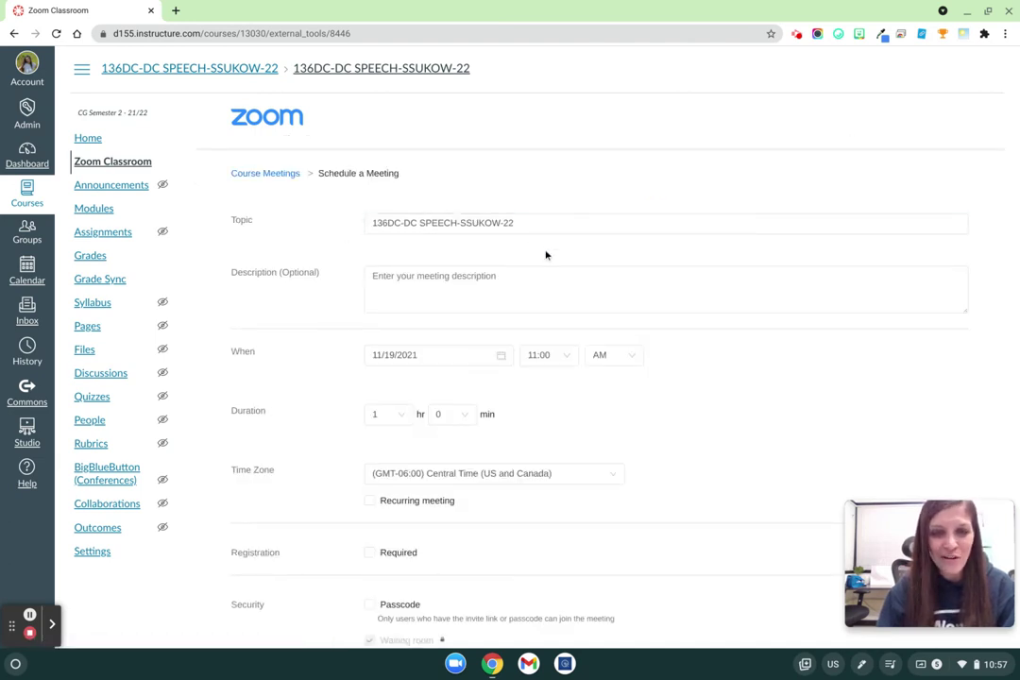
scroll(545, 255, down, 3)
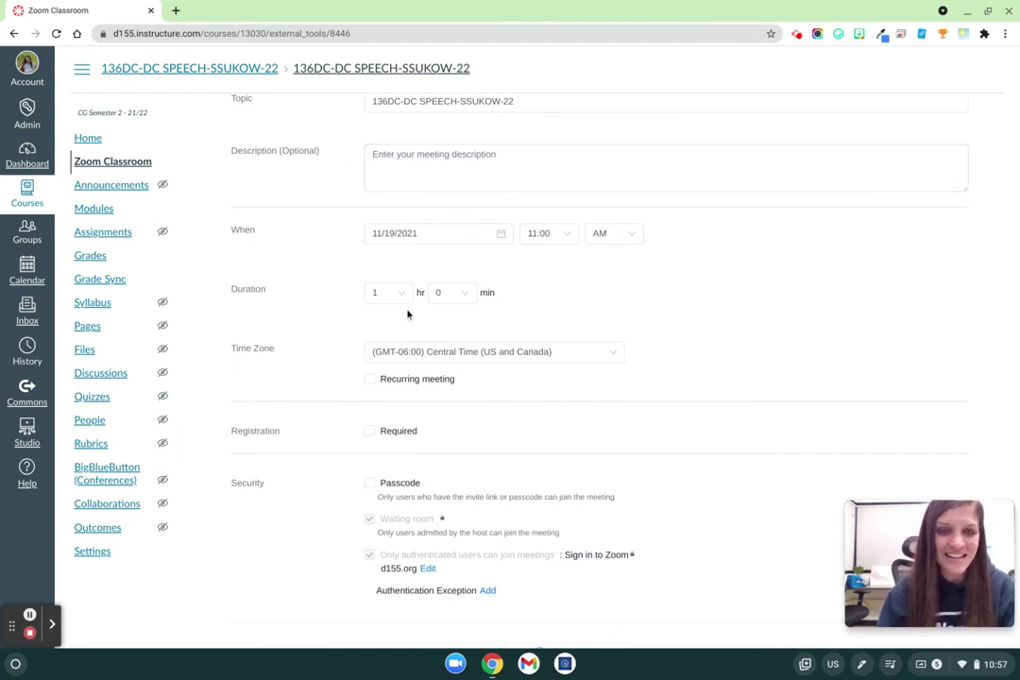
scroll(401, 382, down, 1)
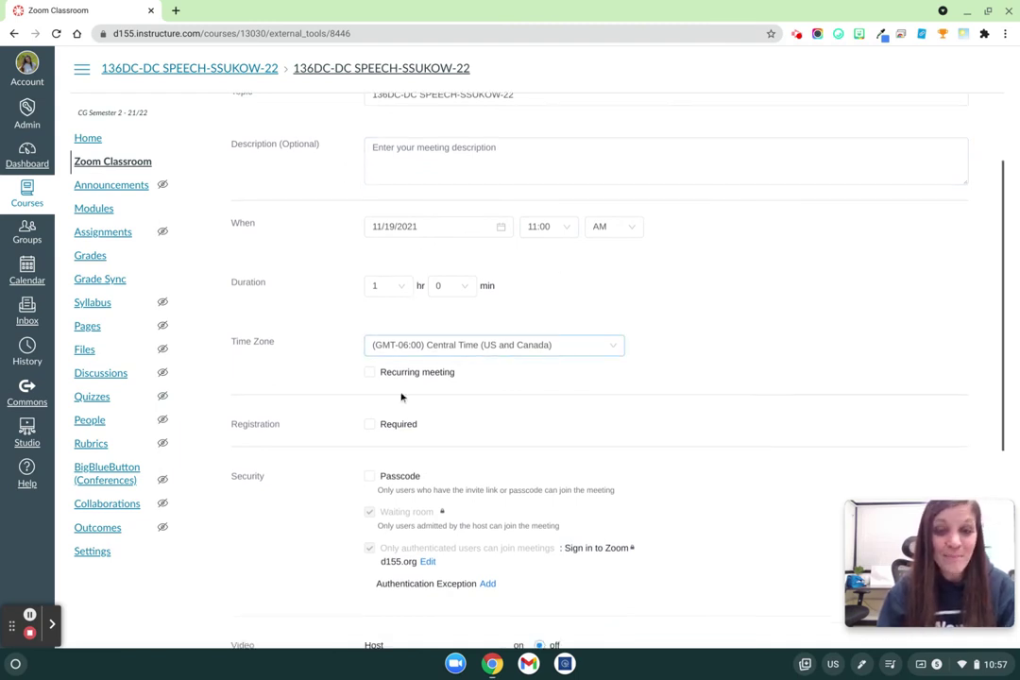
click(398, 378)
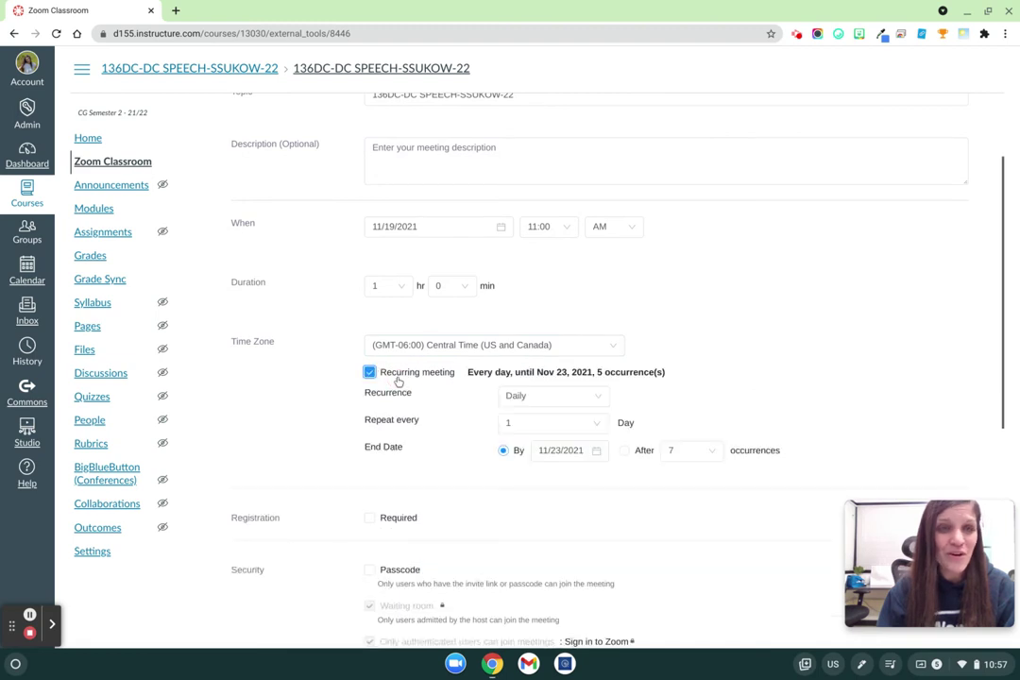
click(604, 400)
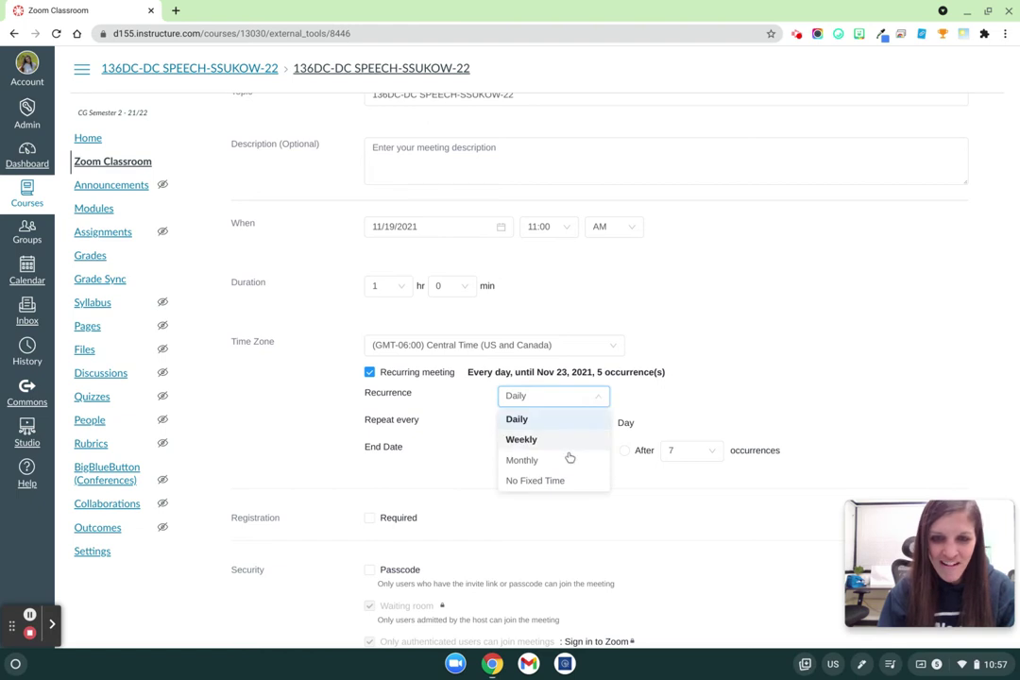
click(536, 481)
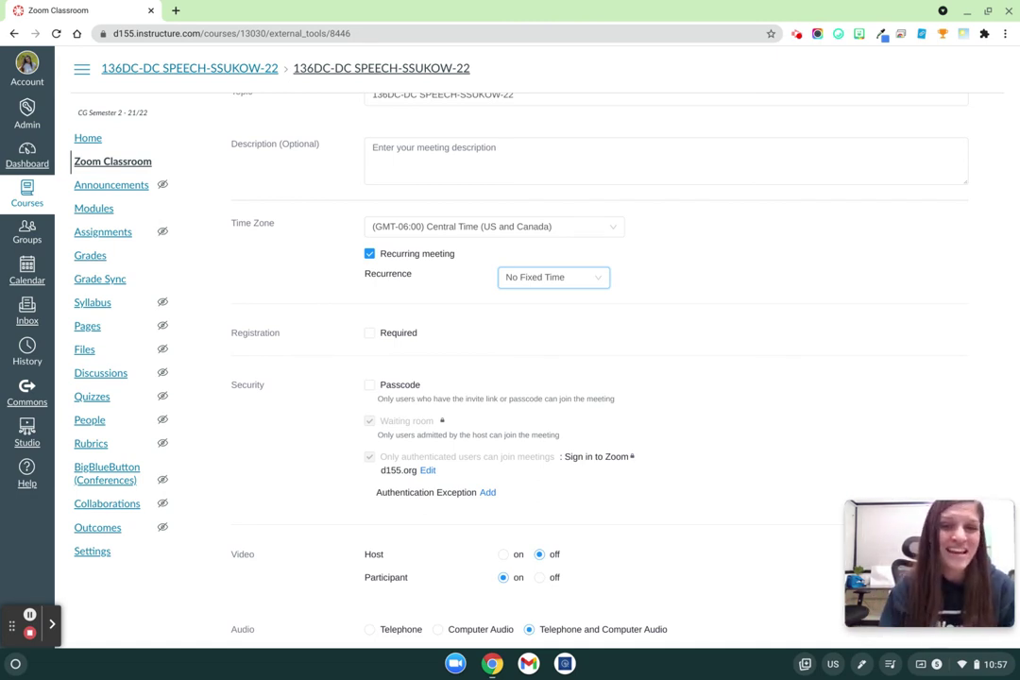
scroll(757, 389, down, 3)
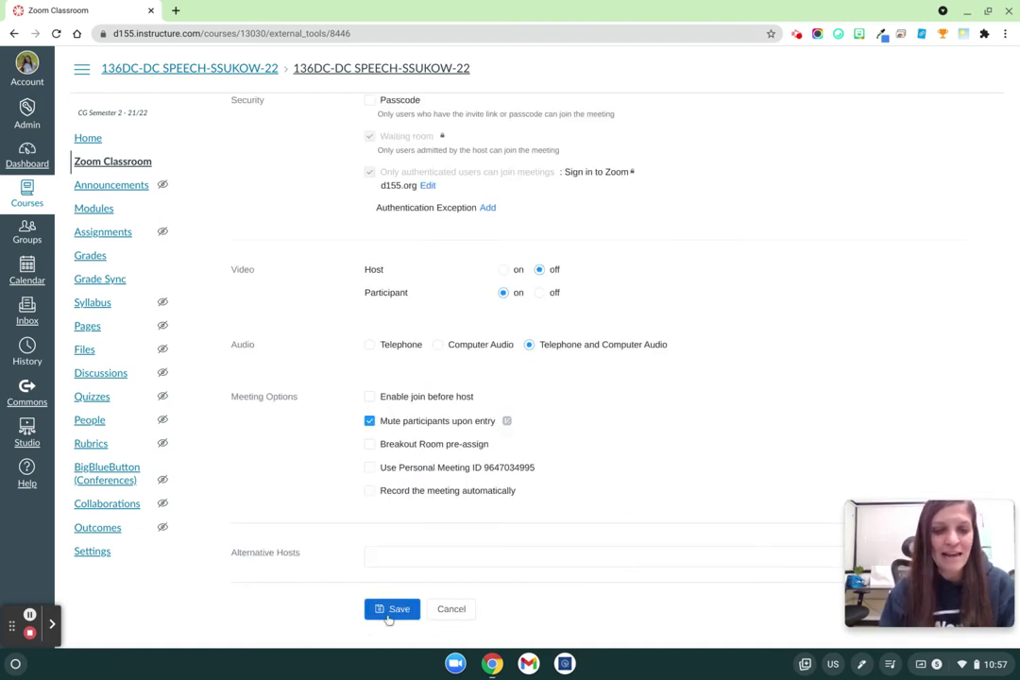
click(387, 559)
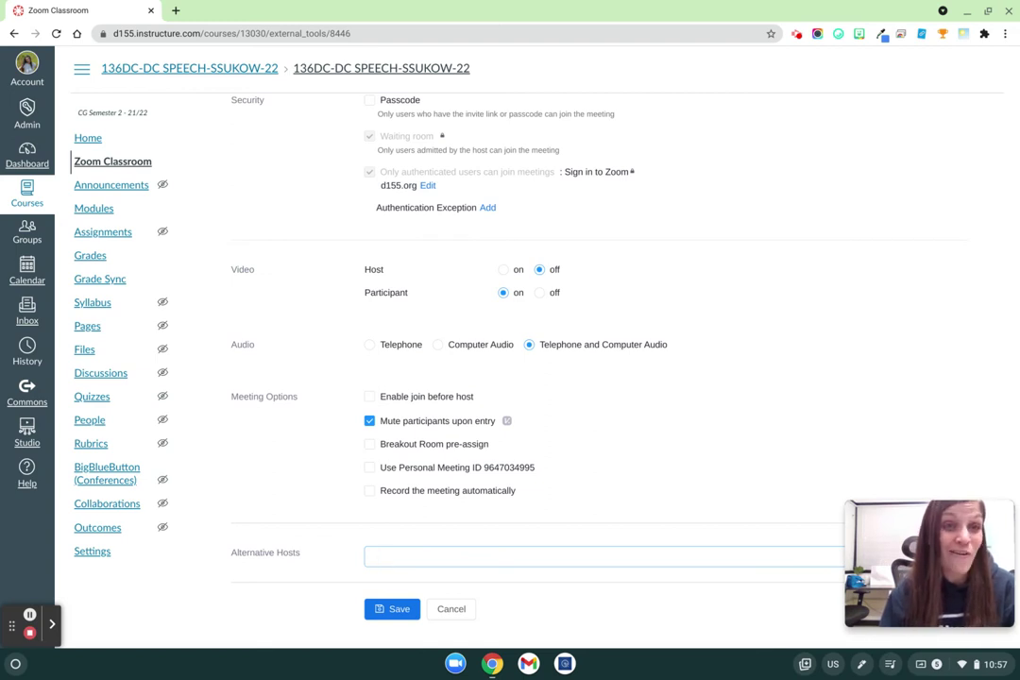
click(395, 609)
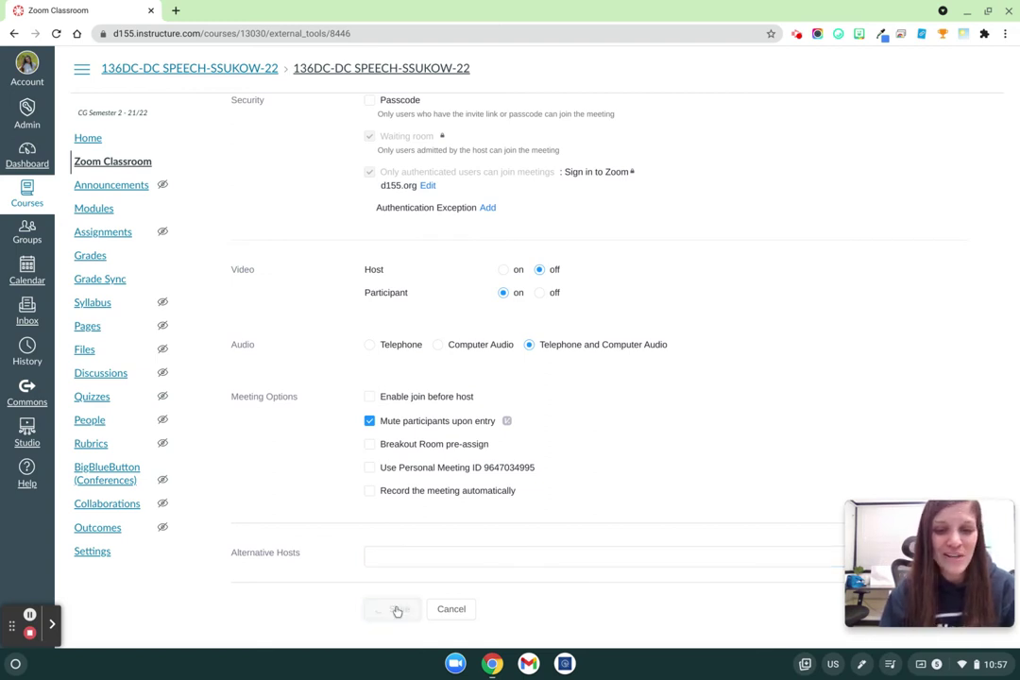
click(87, 138)
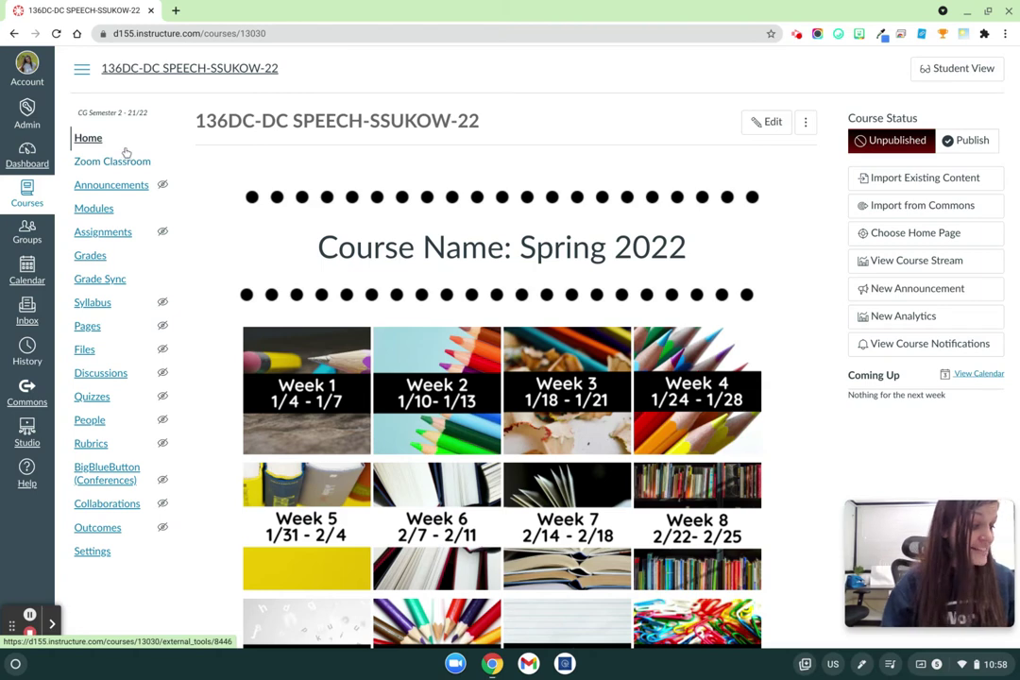
- Switch to a new browser tab, find the District 155 Skyward site by searching "skyward 155", and sign in with the saved credentials
click(174, 11)
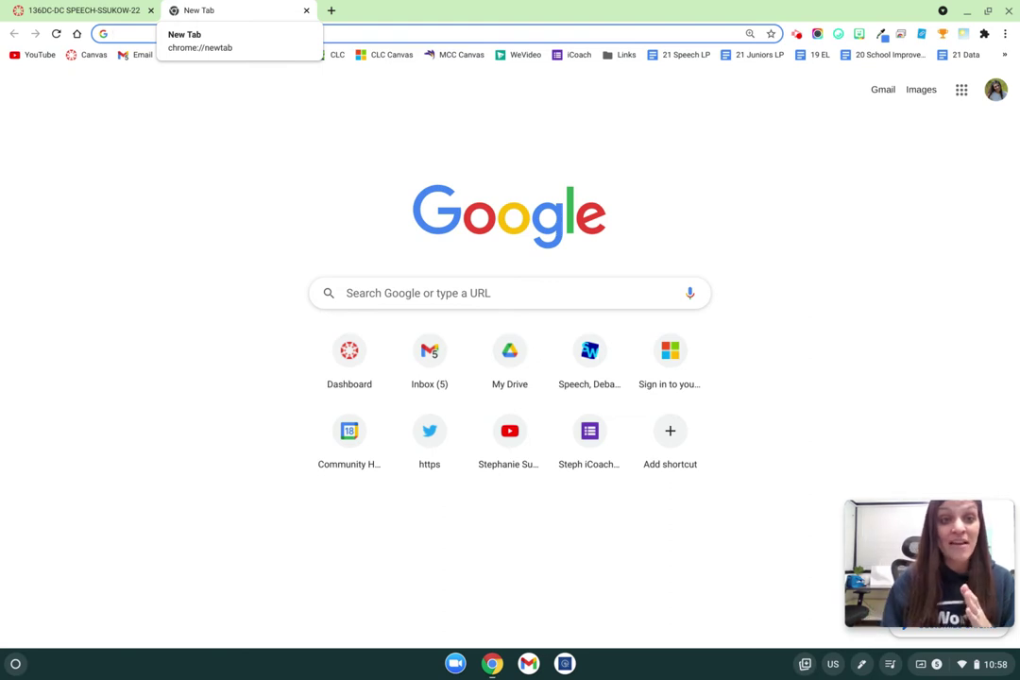
click(134, 34)
text(skywrd)
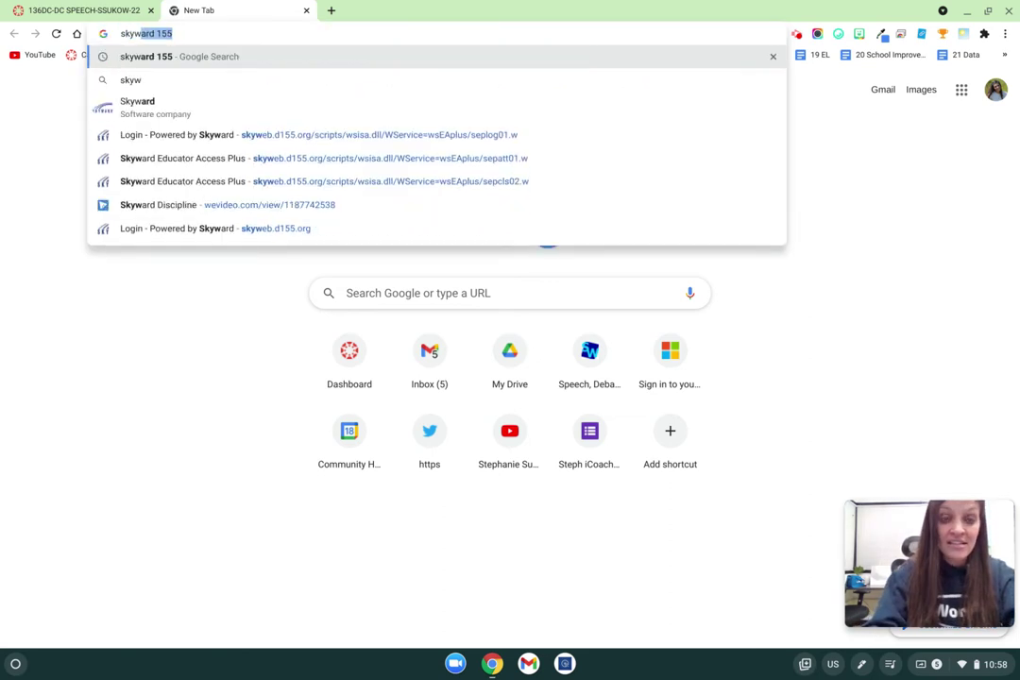
key(BackSpace)
key(BackSpace)
text(a)
key(Return)
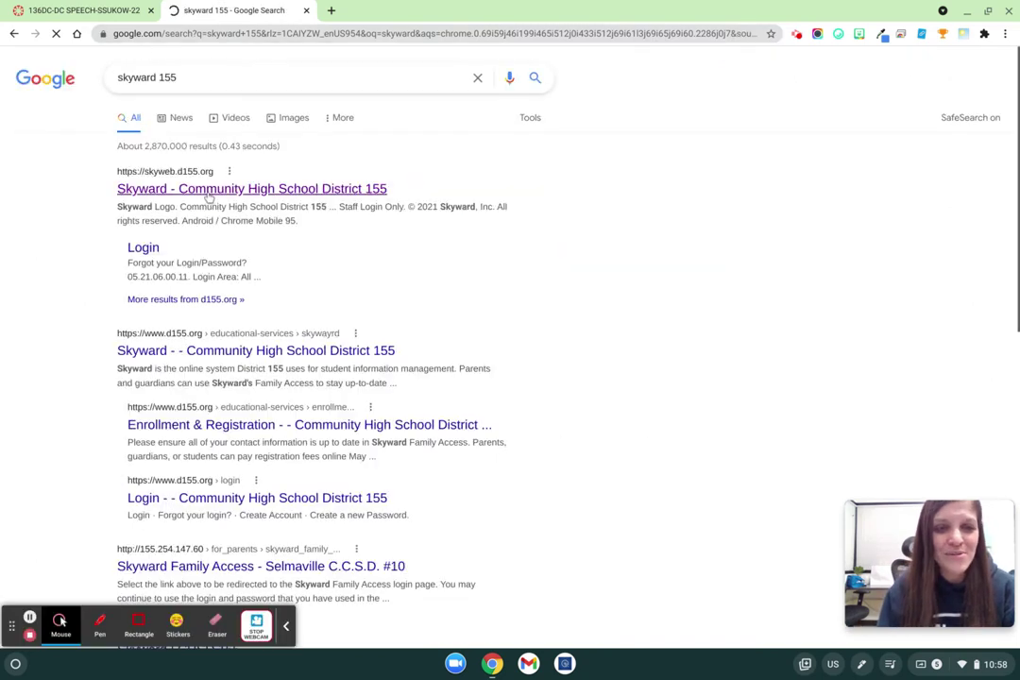
click(175, 188)
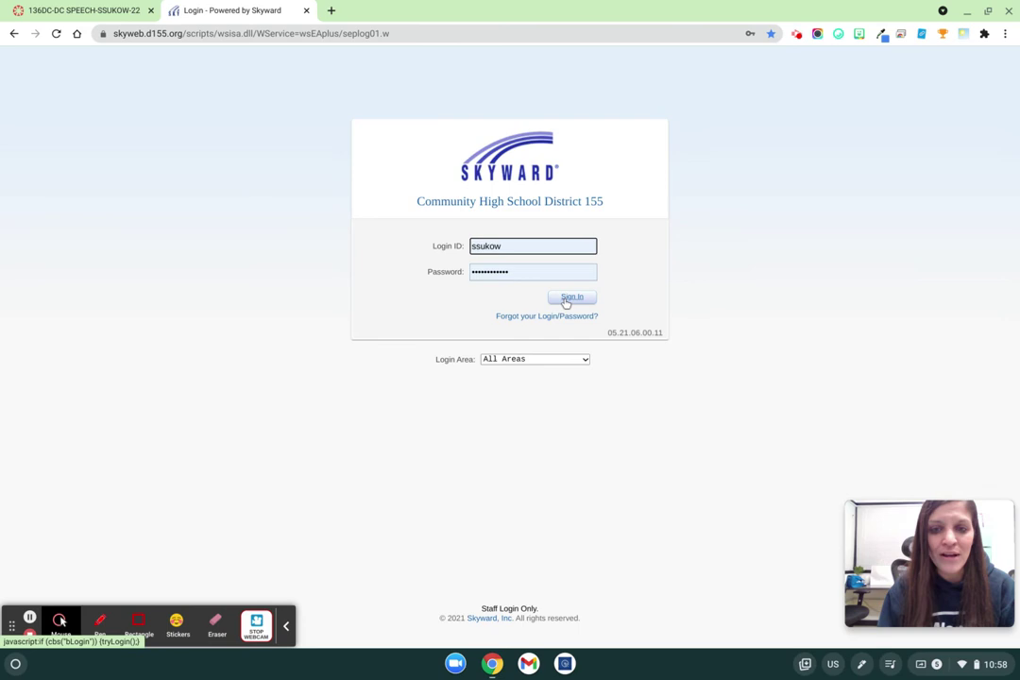
click(566, 300)
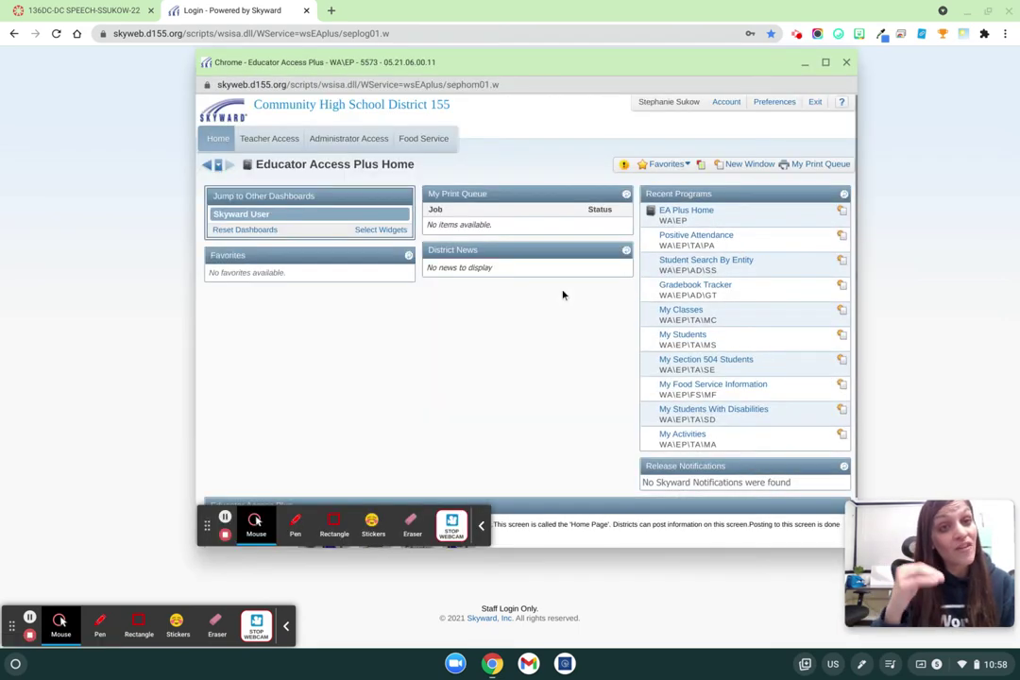
- View the list of current year classes in My Gradebook under Teacher Access, and close the Skyward window
click(256, 142)
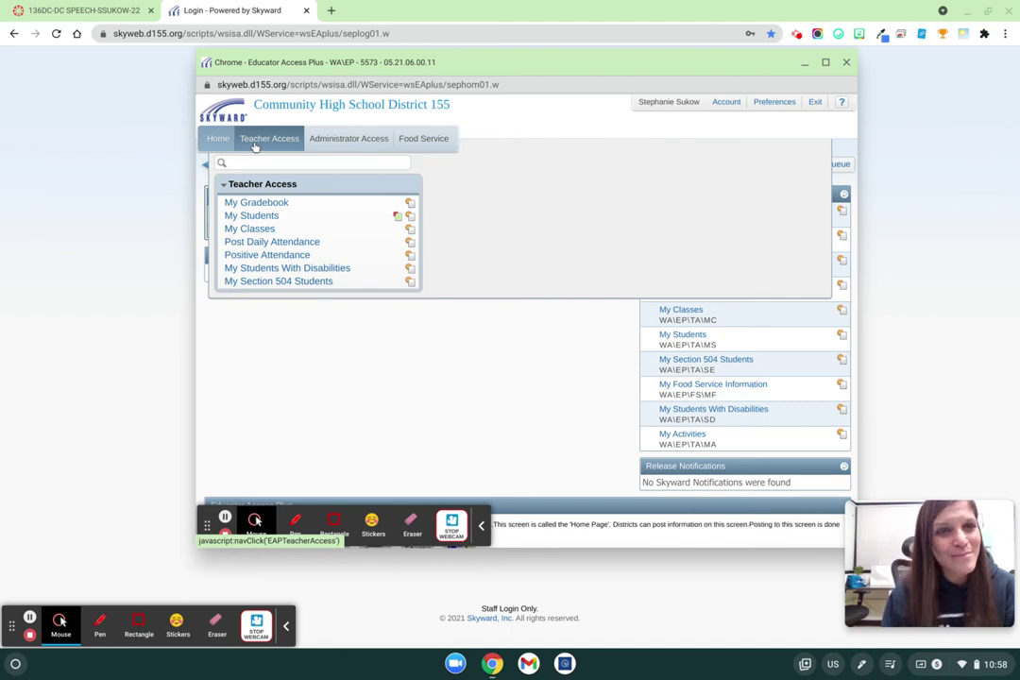
click(301, 208)
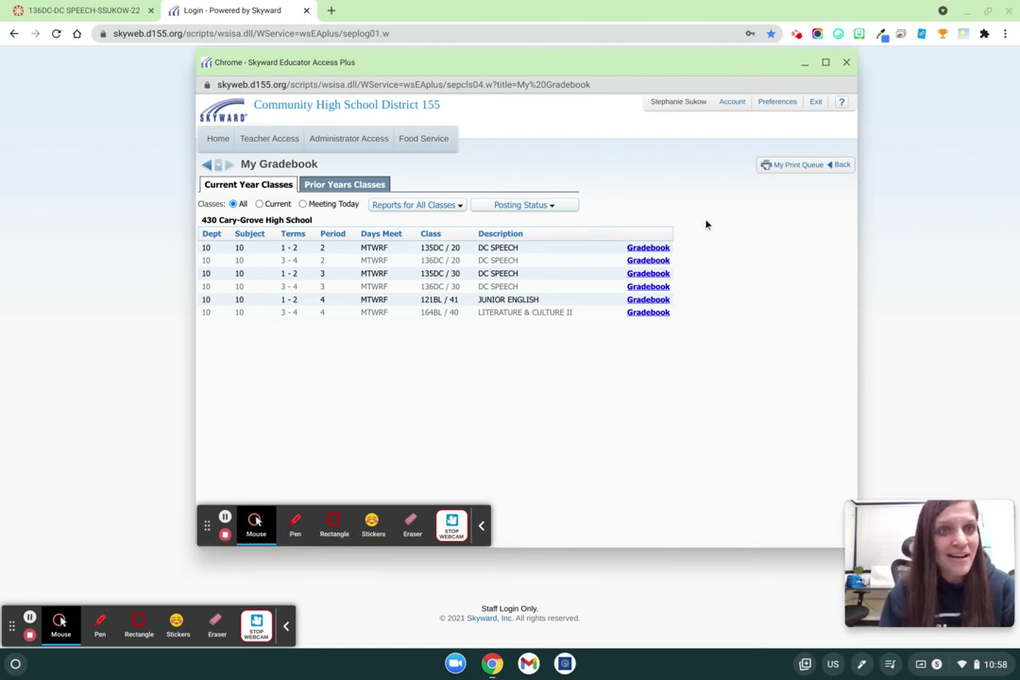
click(847, 63)
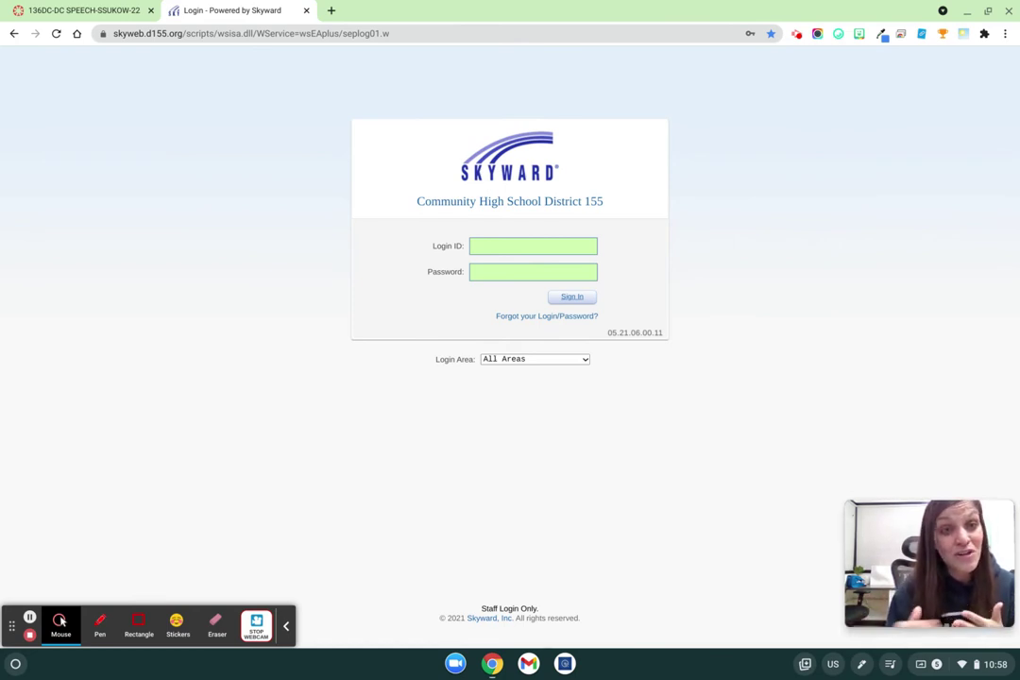
- Switch back to the Canvas course and delete the Assignments and Final Exam groups from its assignments page
click(83, 9)
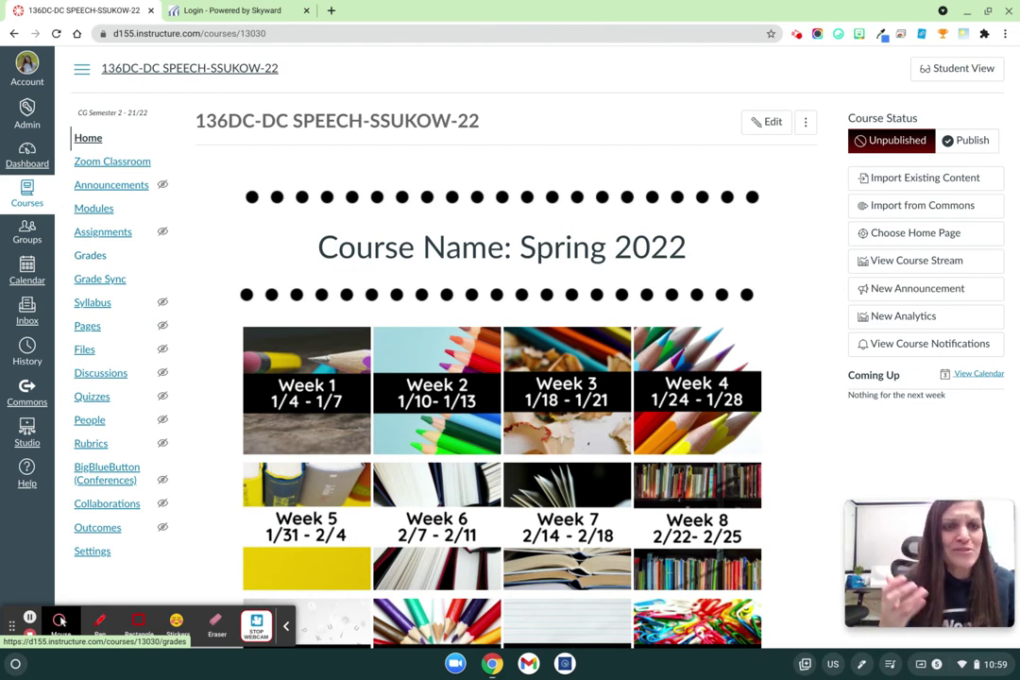
click(106, 232)
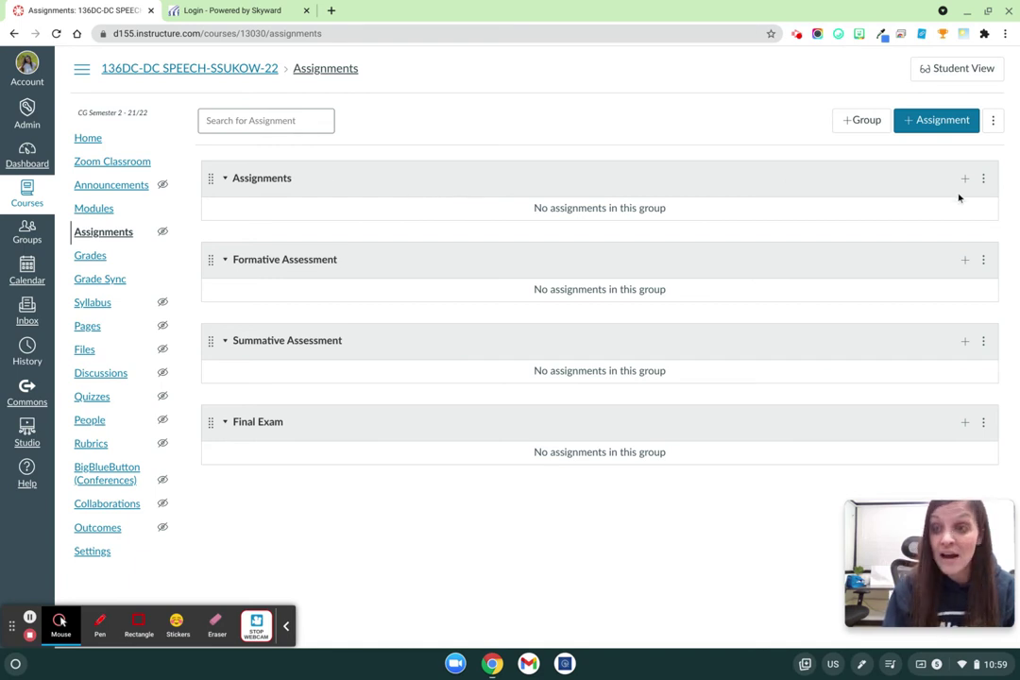
click(983, 179)
click(937, 233)
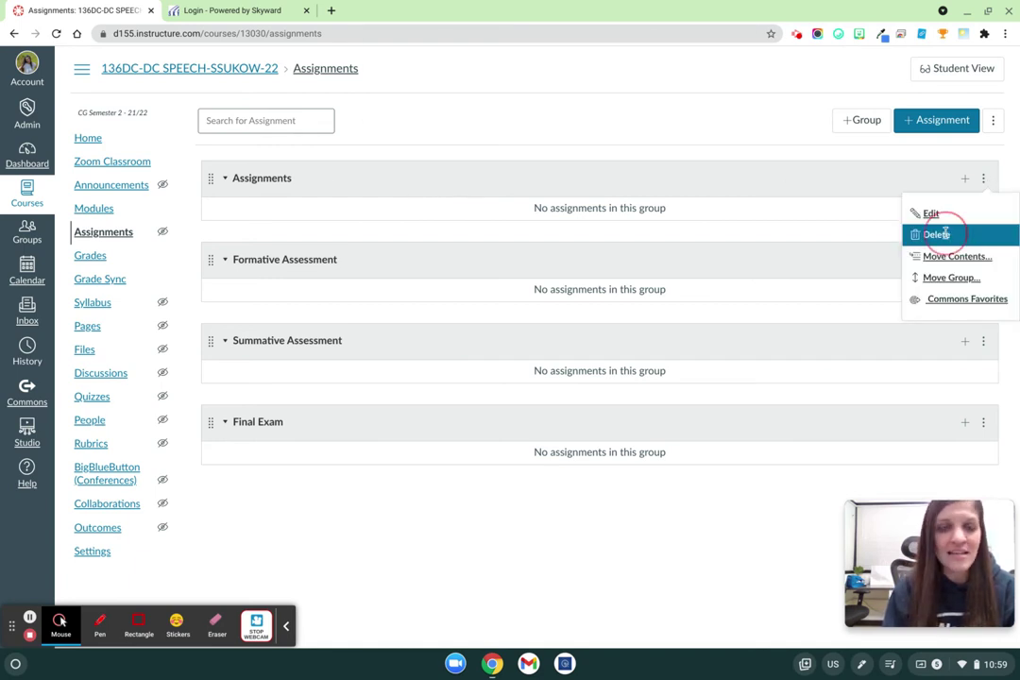
click(622, 106)
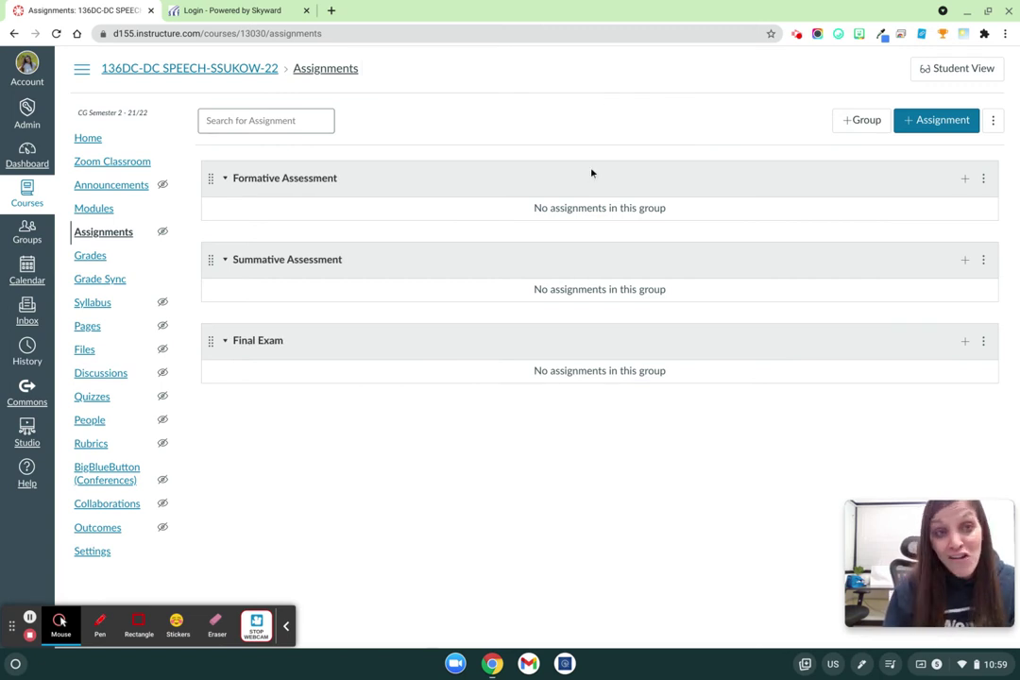
click(984, 344)
click(963, 398)
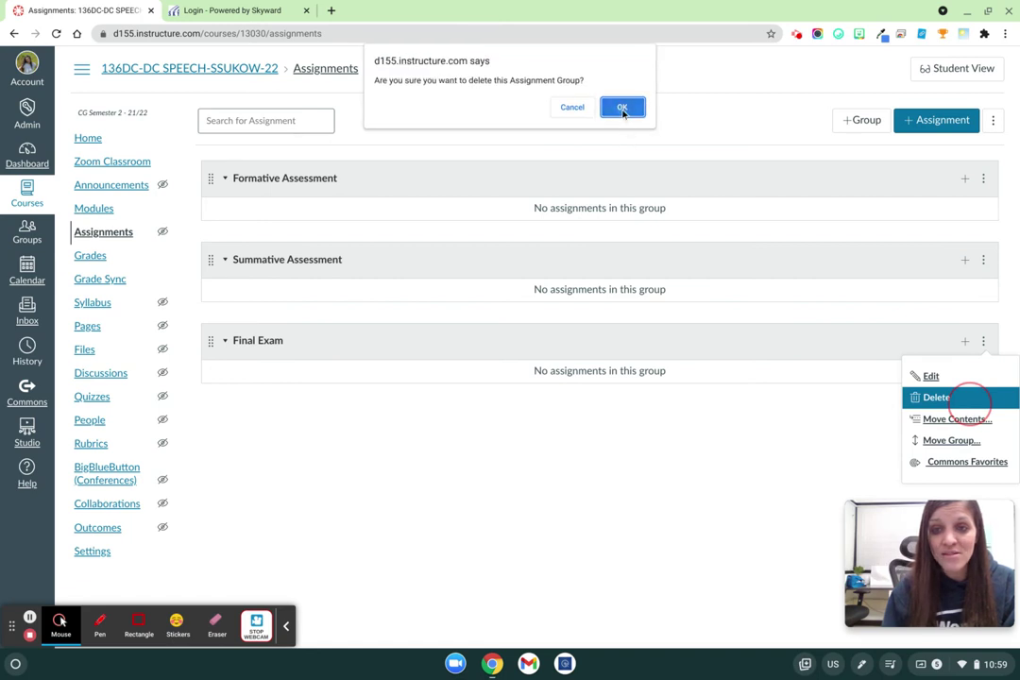
click(622, 107)
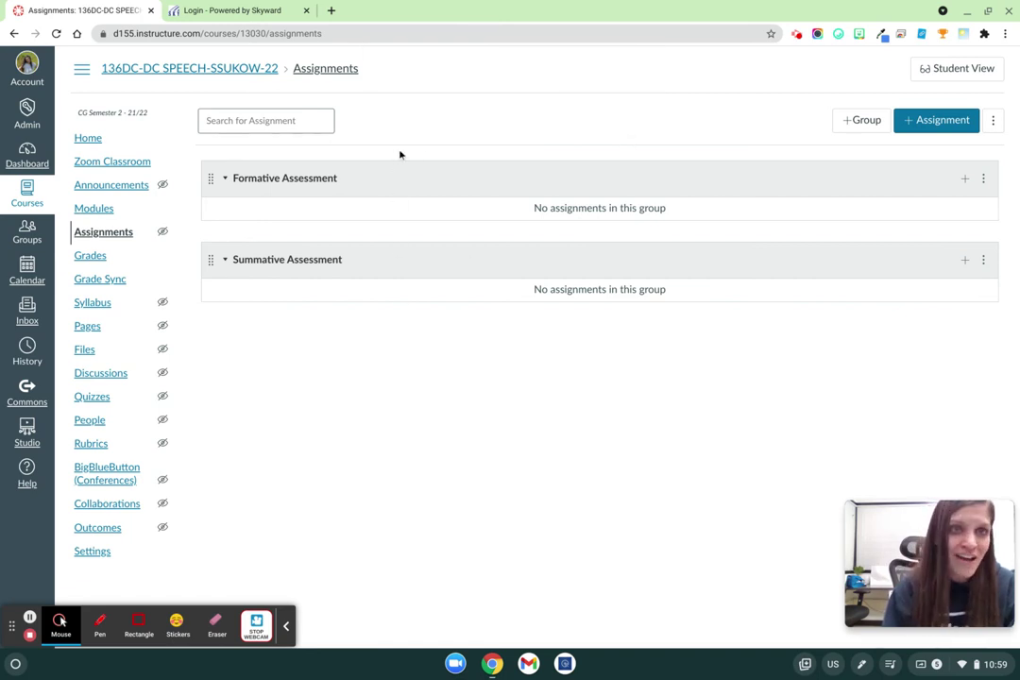
- Weight the final grade by assignment groups, with Formative Assessment at 10% and Summative Assessment at 90%, and save
click(992, 120)
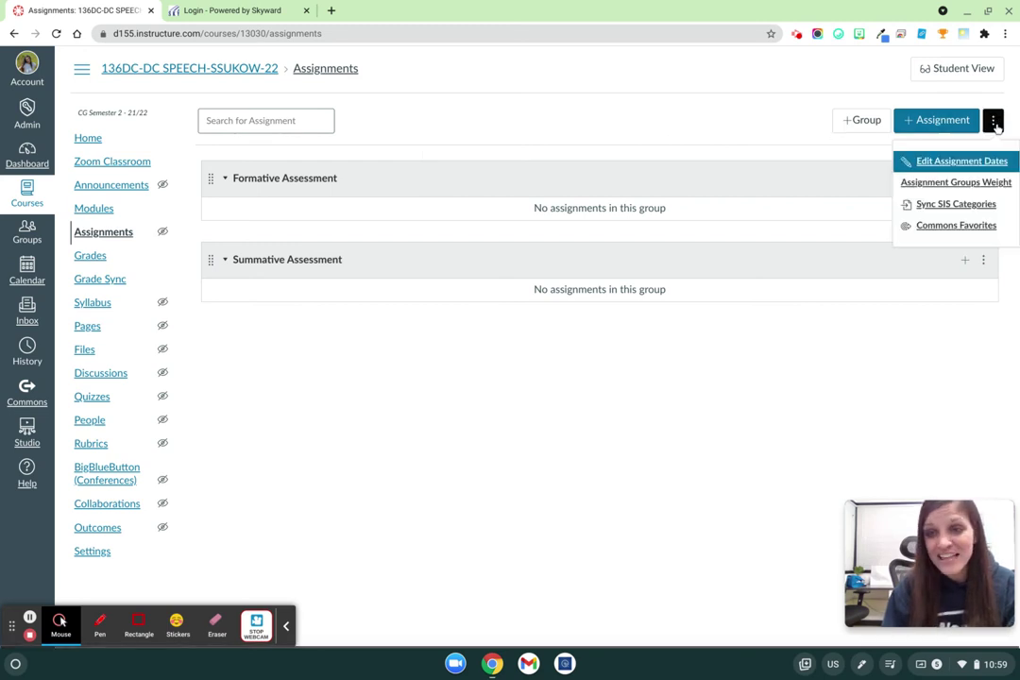
click(953, 188)
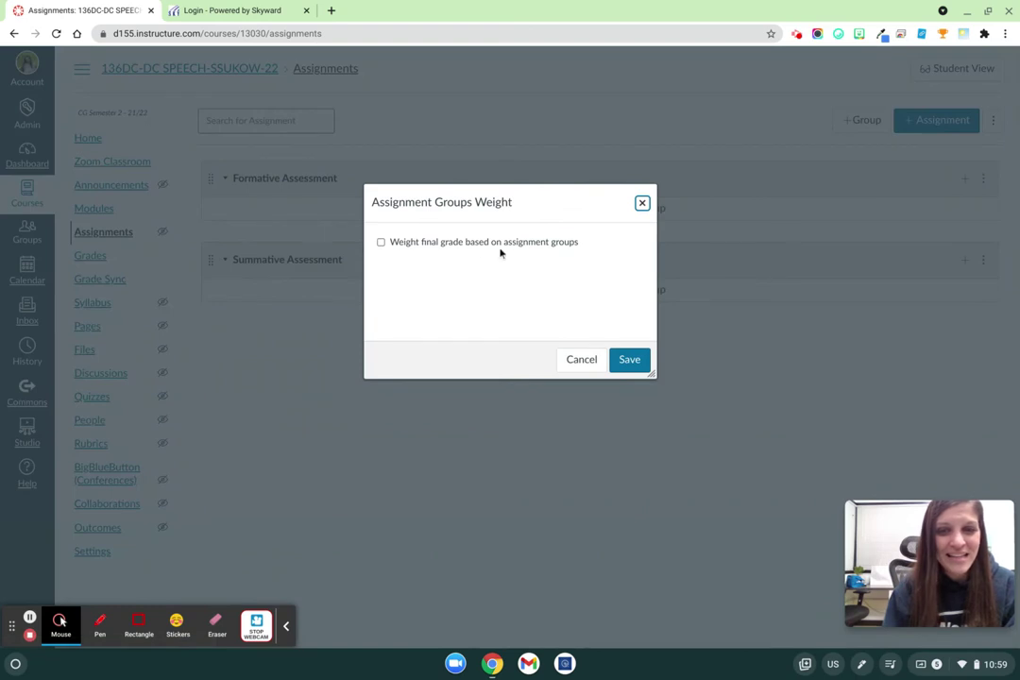
click(406, 243)
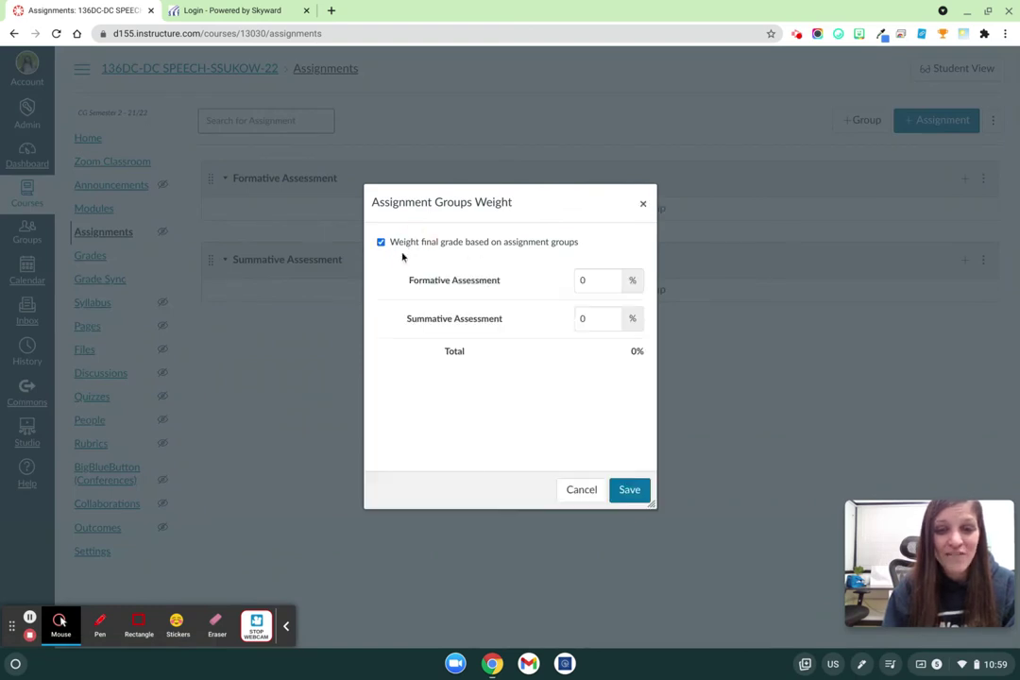
click(583, 278)
text(10)
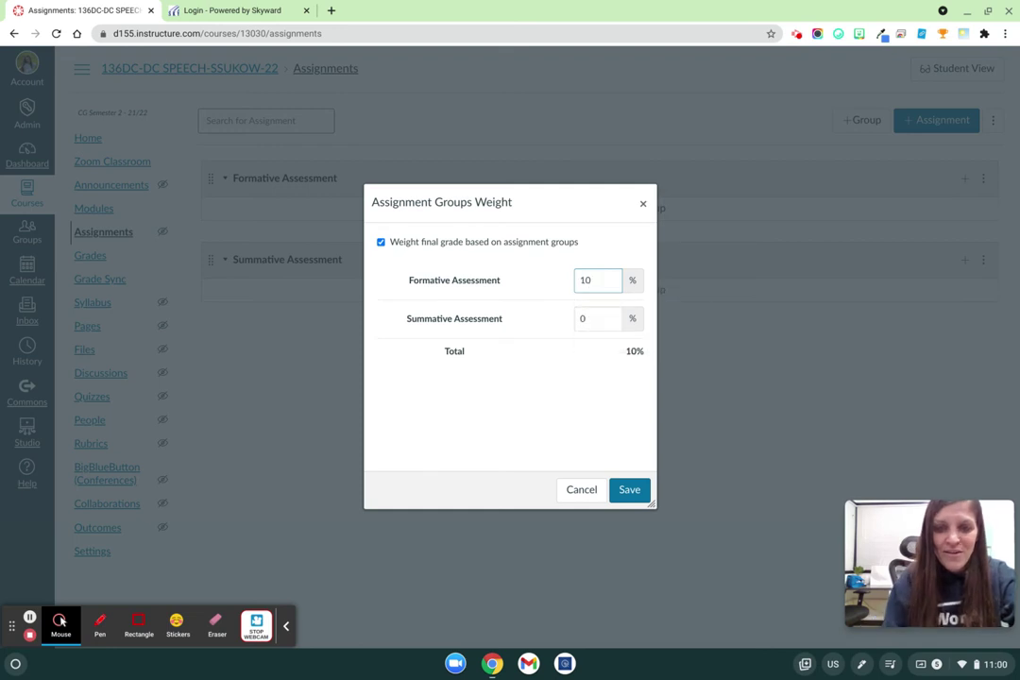
click(593, 321)
key(BackSpace)
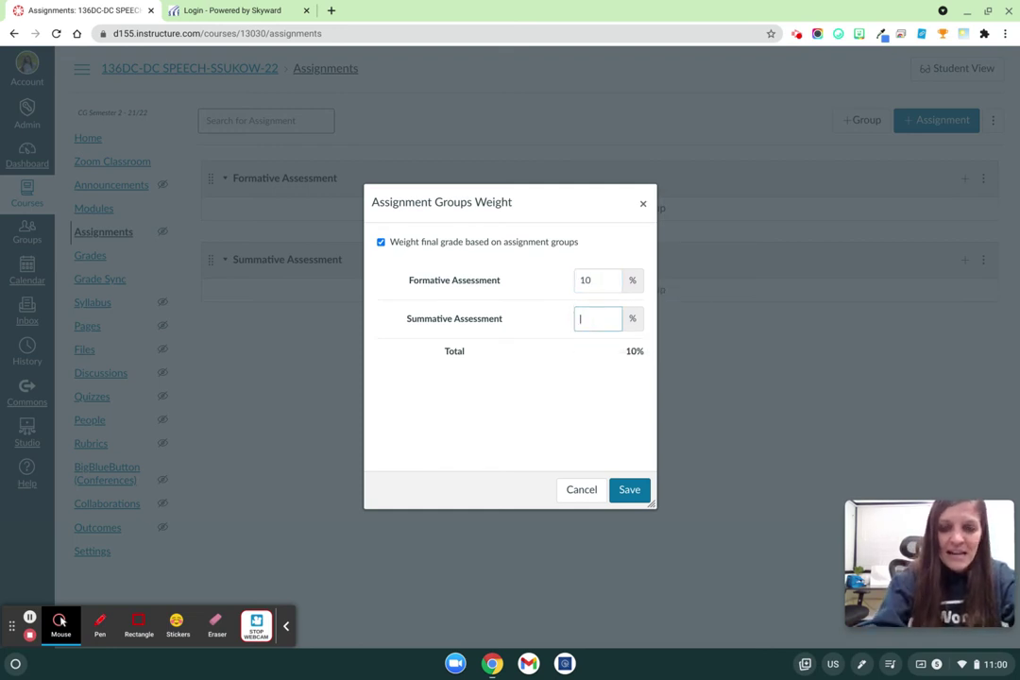
text(90)
click(628, 491)
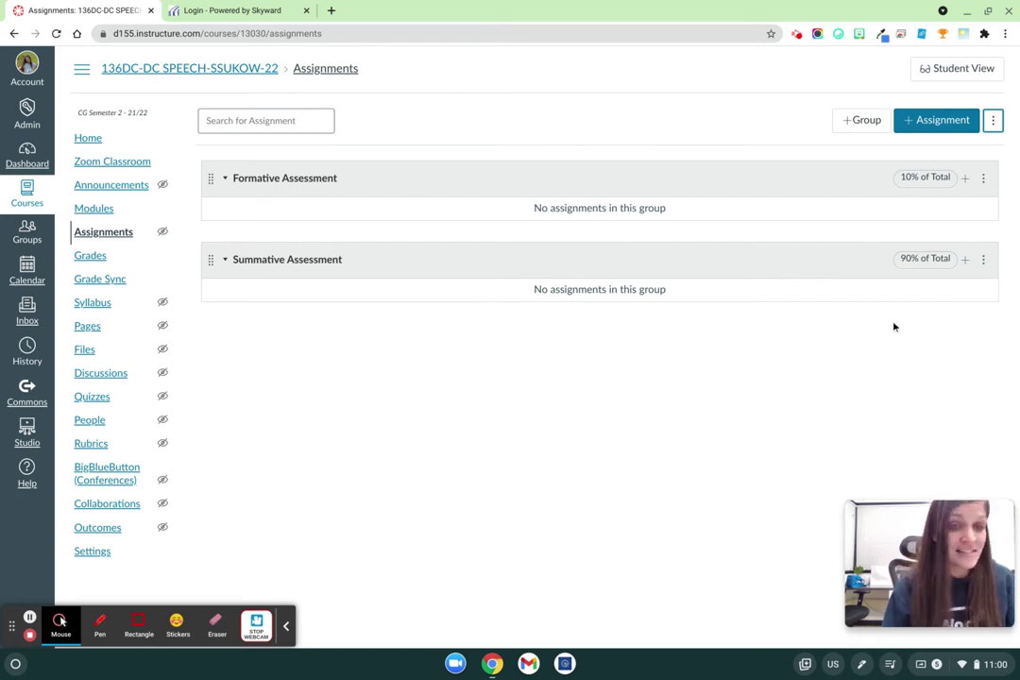
- Narrow the student name column in the course gradebook and view the available filters and section choices
click(98, 256)
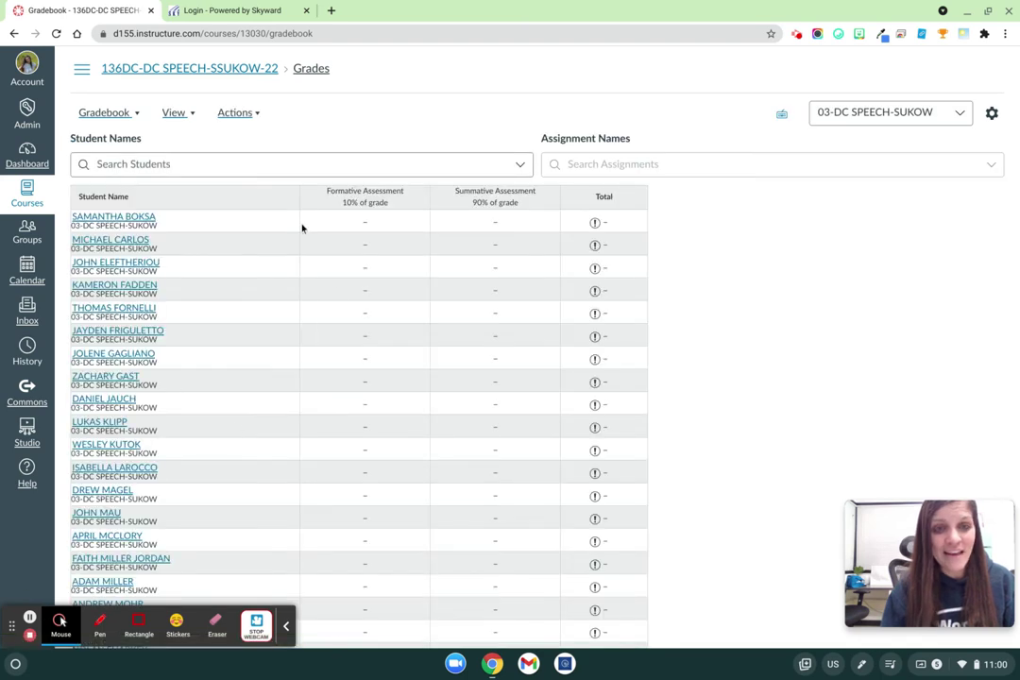
drag(297, 196, 104, 199)
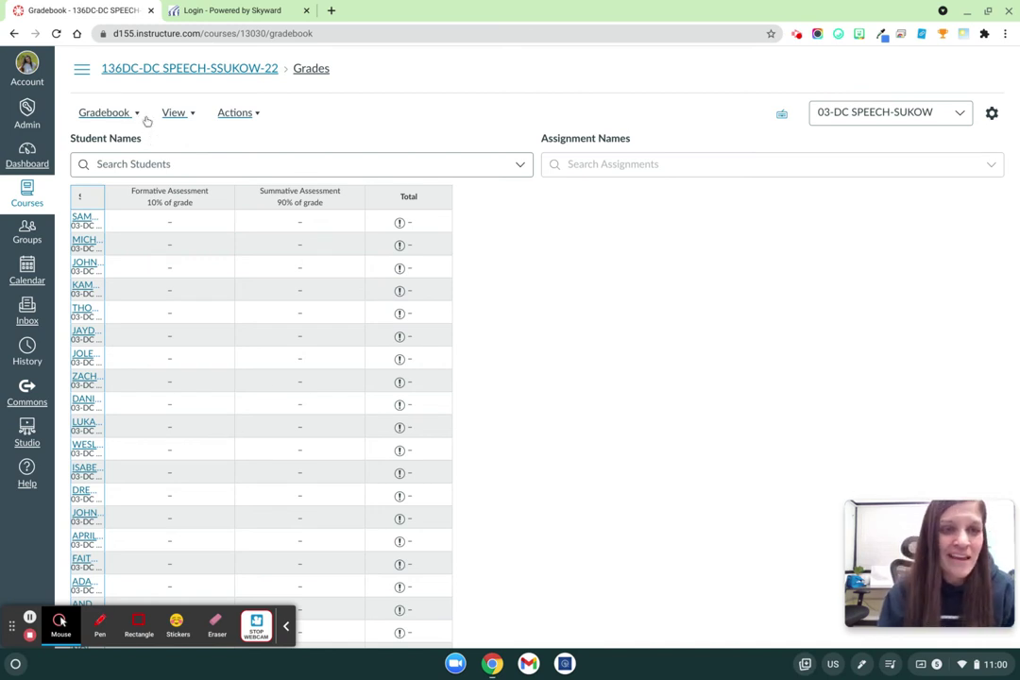
click(187, 114)
mouse_move(198, 176)
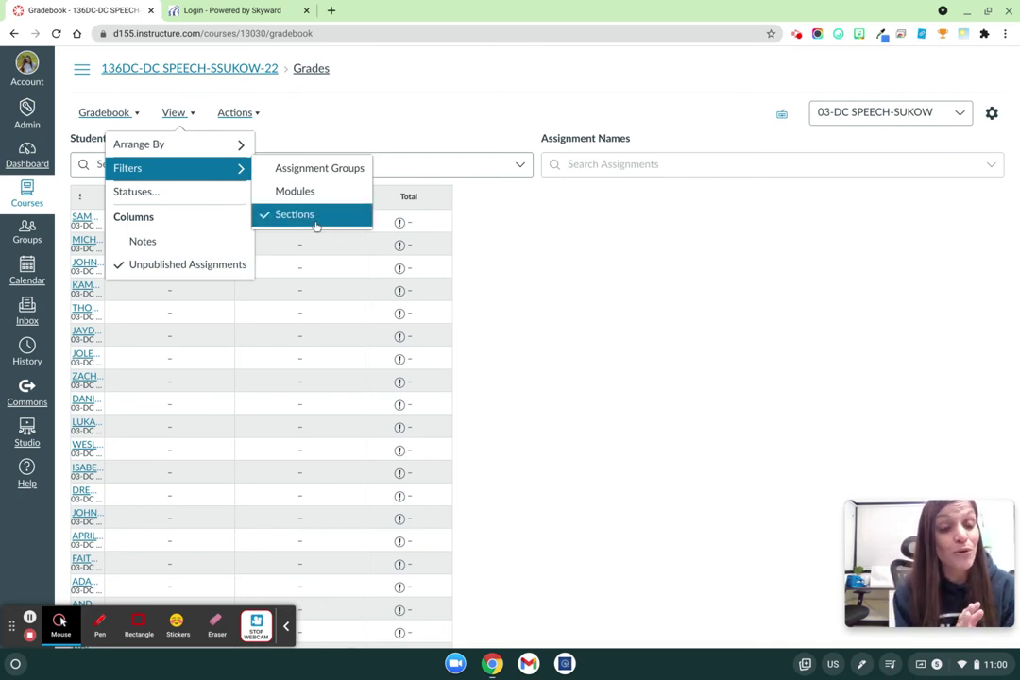
click(890, 112)
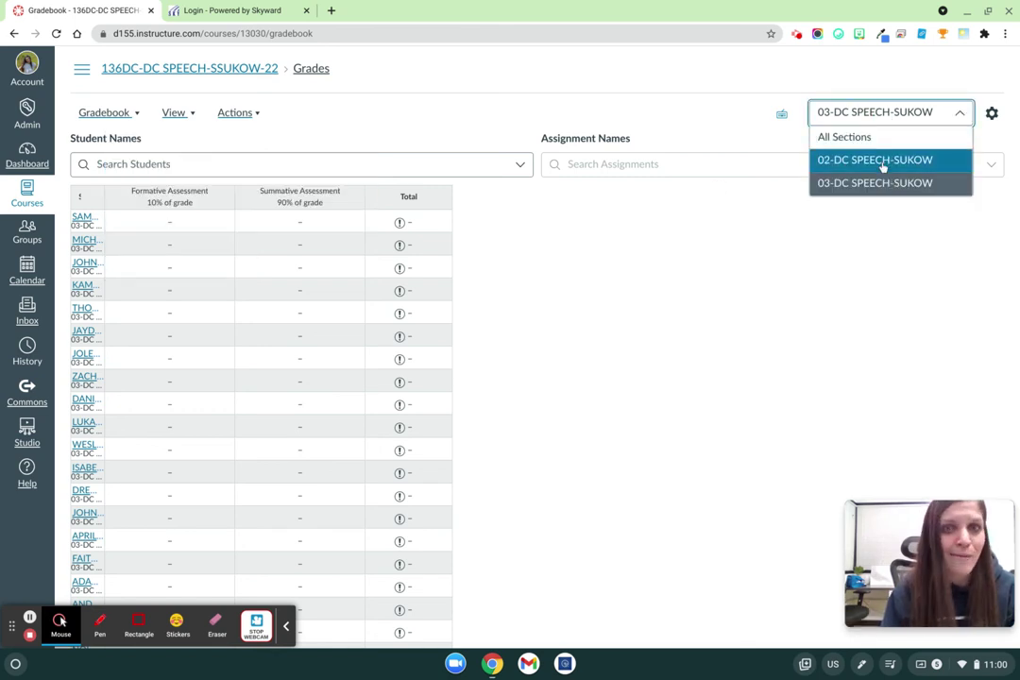
- Add the Modules filter to the gradebook and show only Week 2: Monday, January 10 - Thursday January 13
click(176, 113)
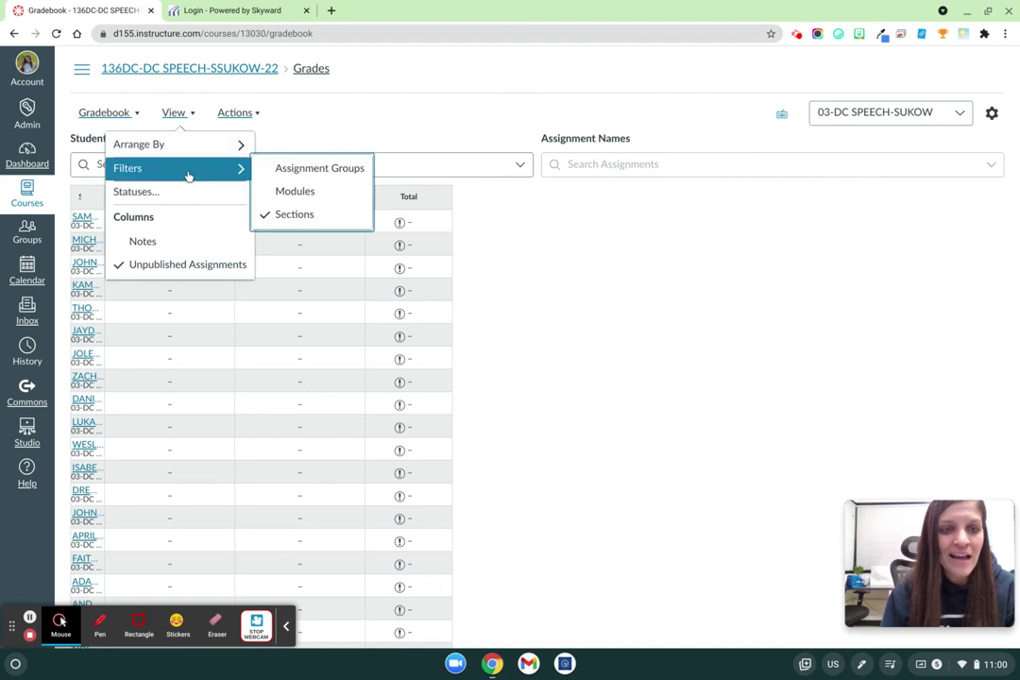
click(281, 192)
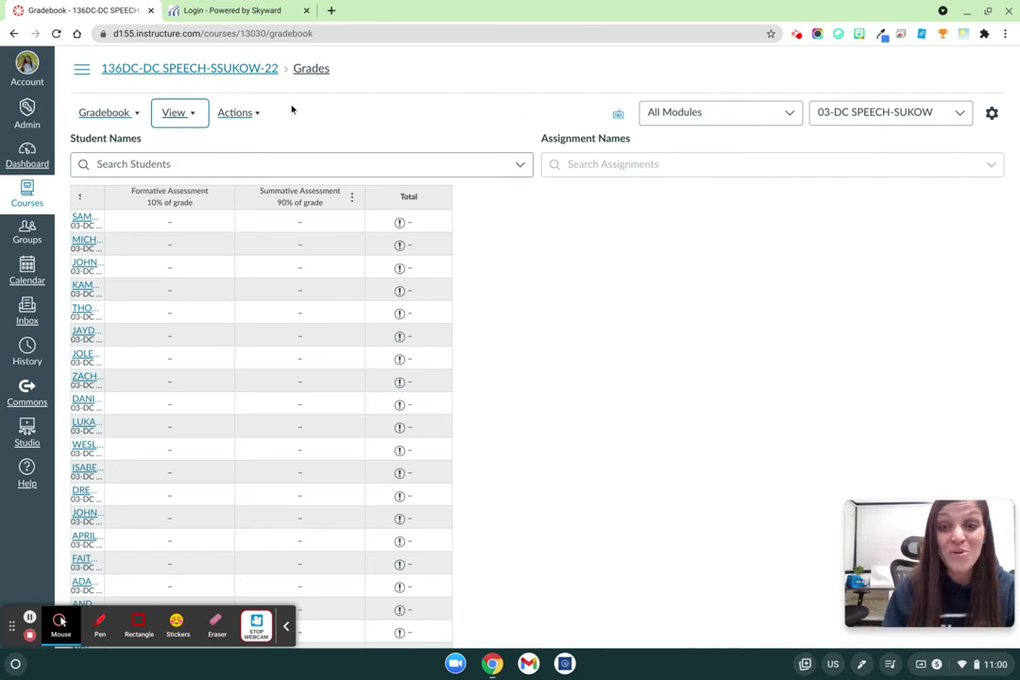
click(712, 109)
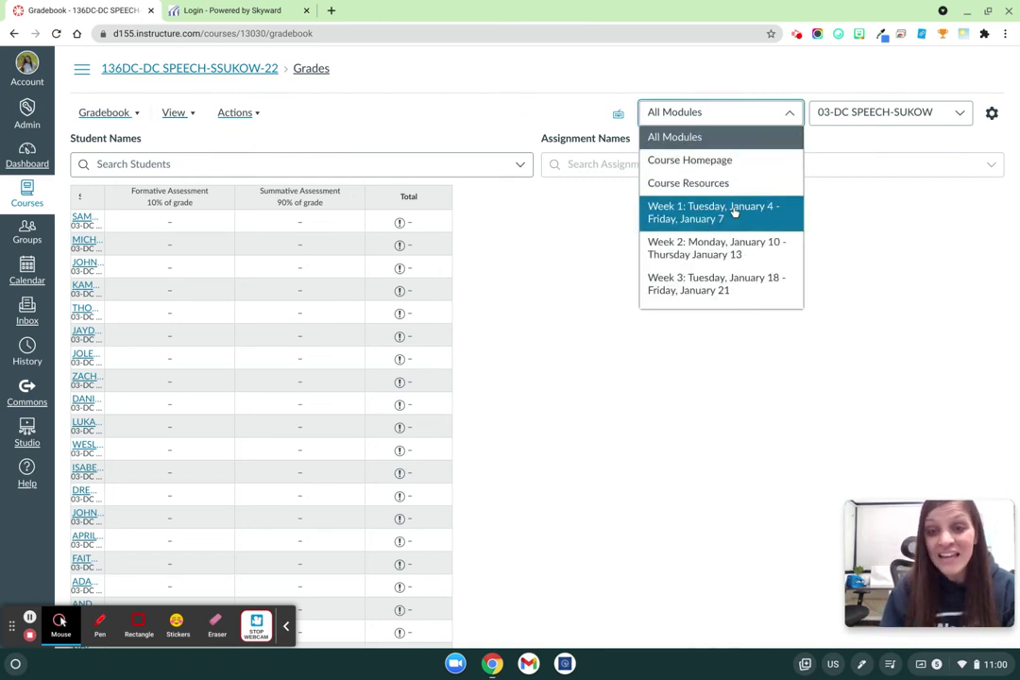
scroll(733, 223, down, 1)
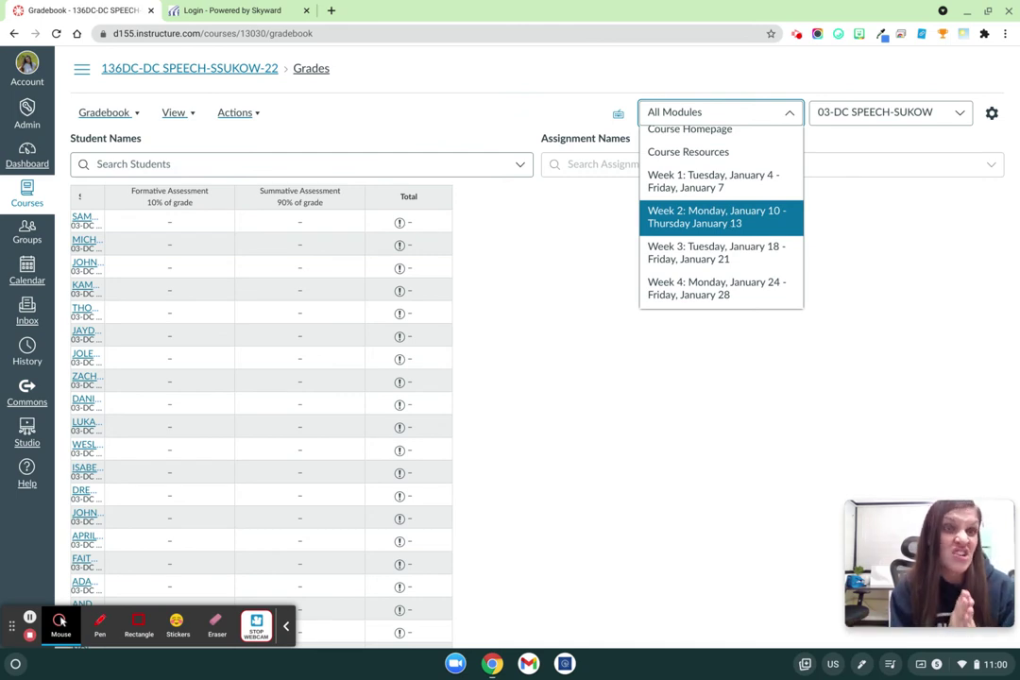
click(731, 229)
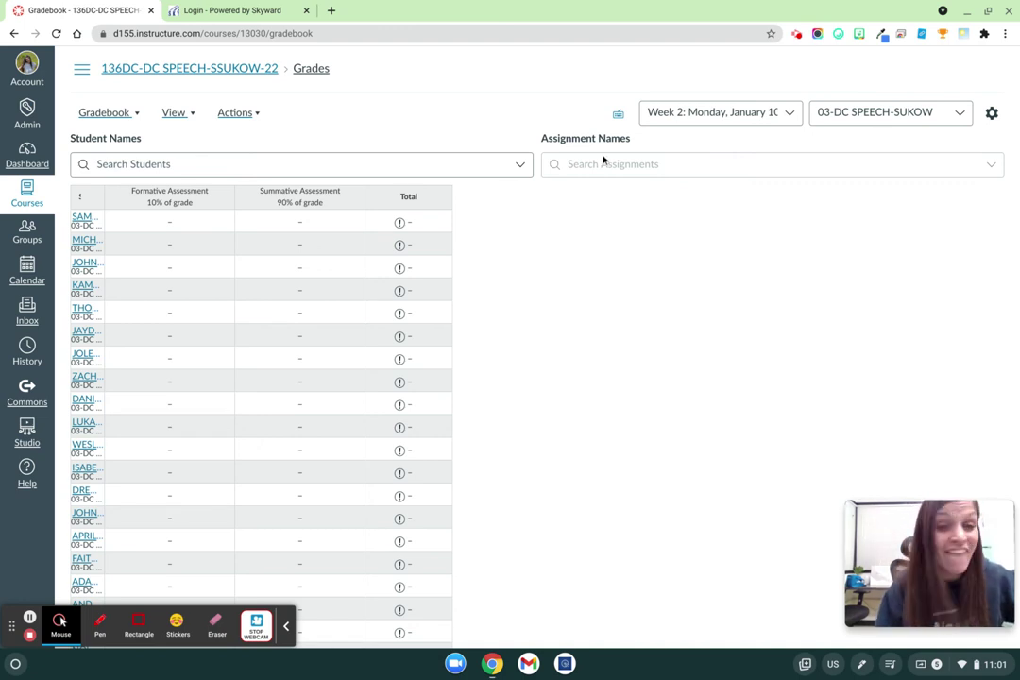
- From the course home page, start a Canvas course copy from the CG Semester 1 - 21/22 135DC-DC SPEECH course, choosing specific content
click(253, 68)
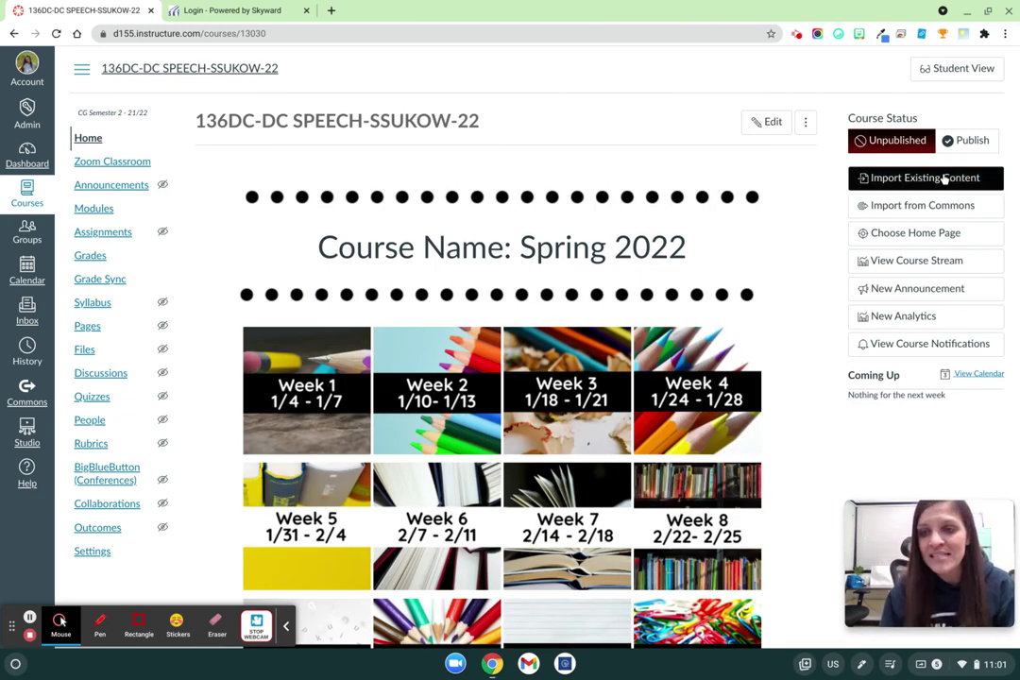
click(940, 177)
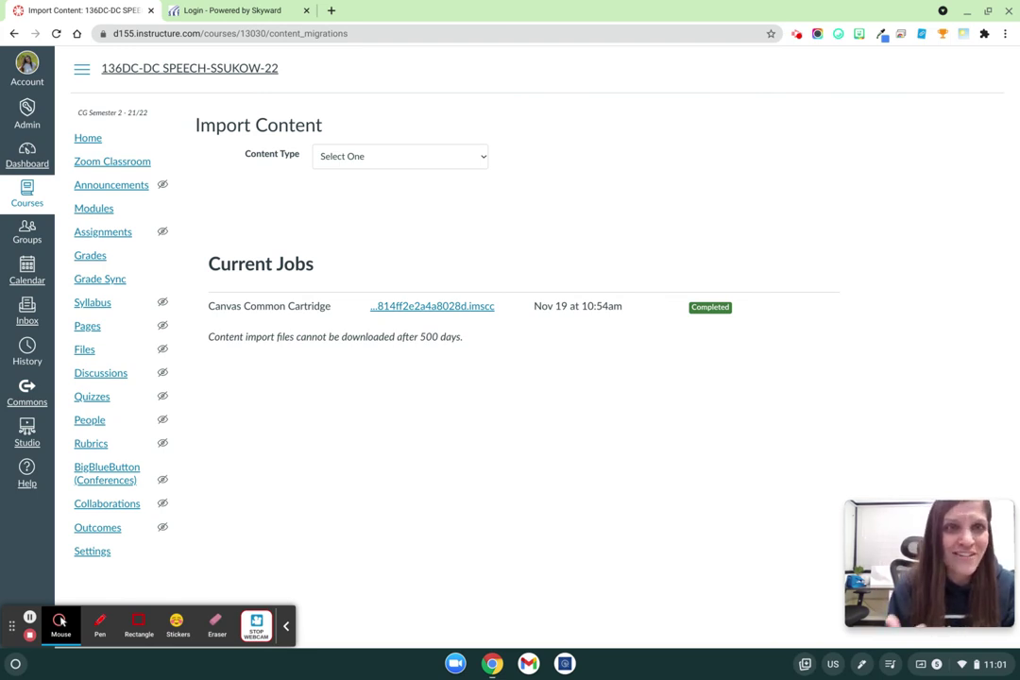
click(442, 155)
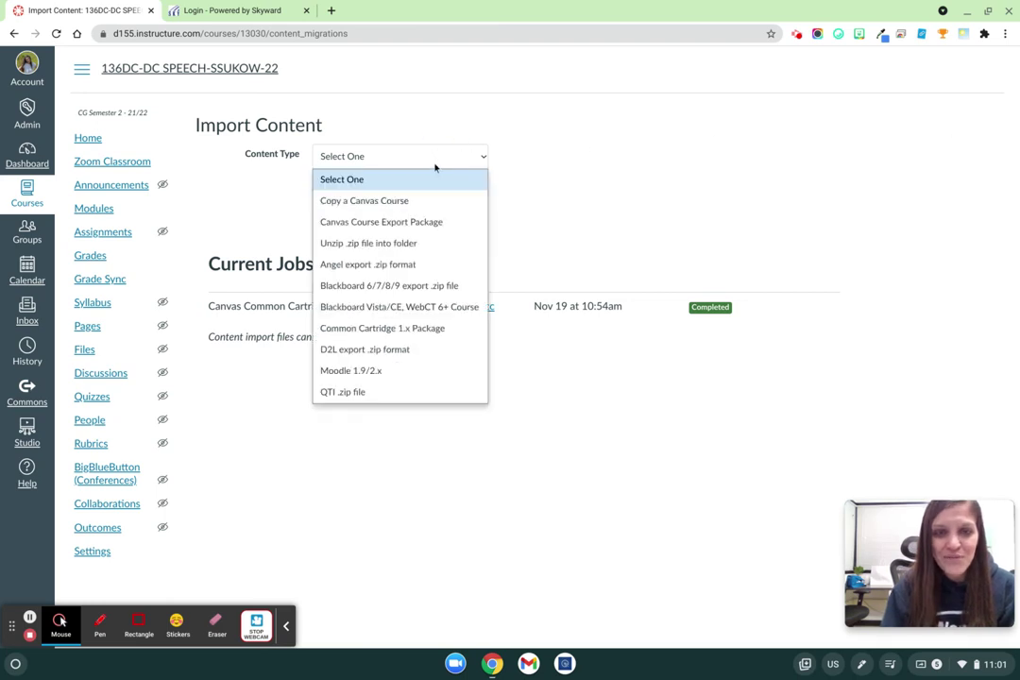
click(396, 200)
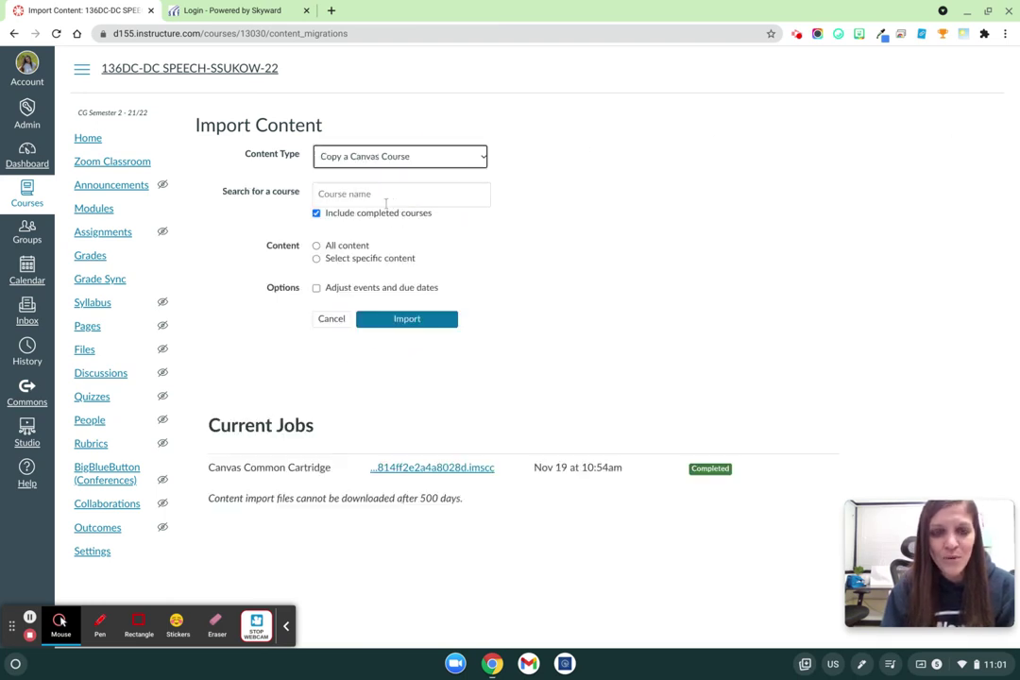
click(386, 200)
text(135)
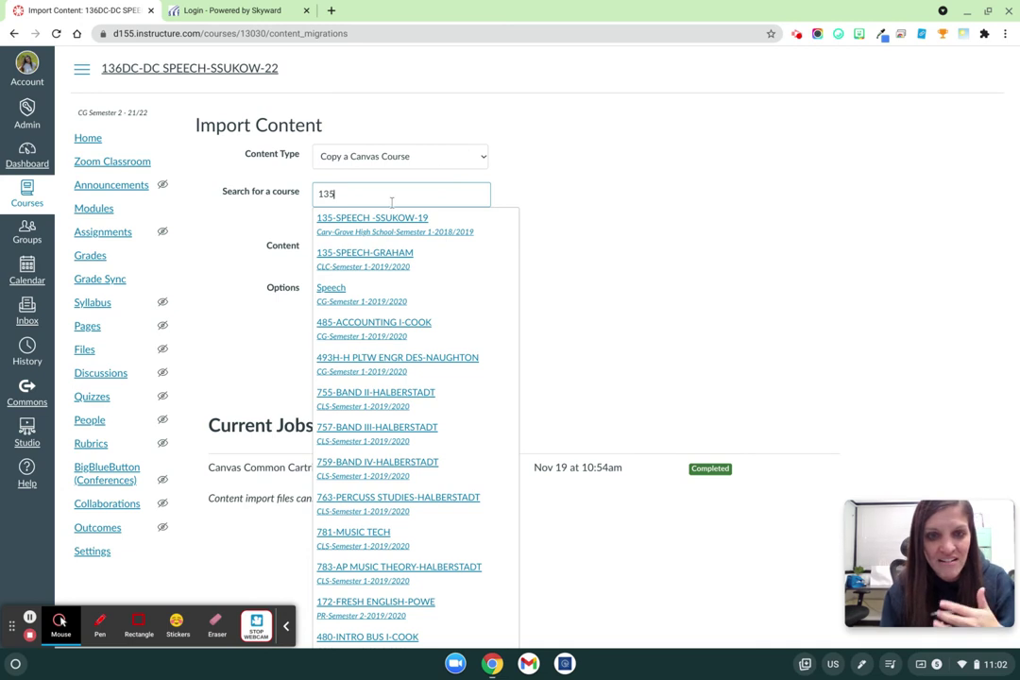
text(dd)
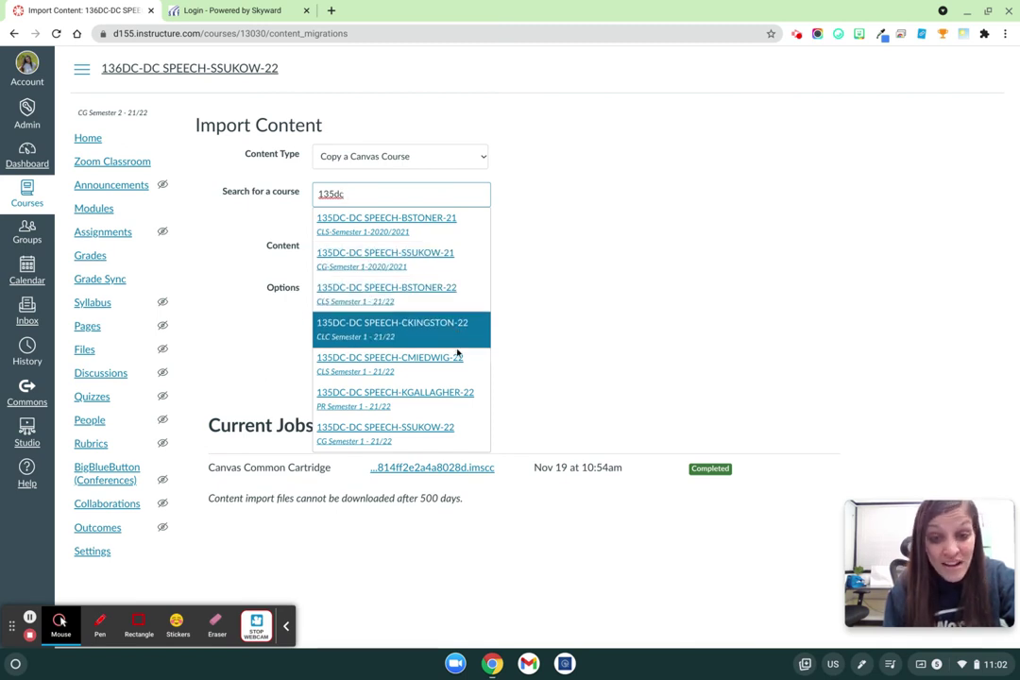
click(447, 434)
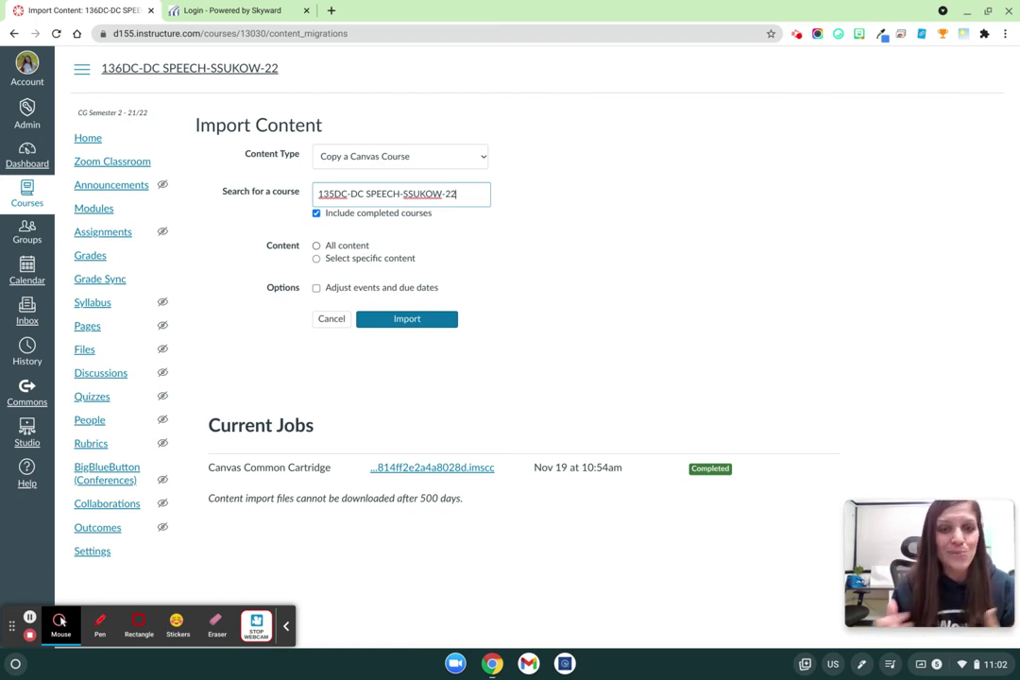
click(318, 258)
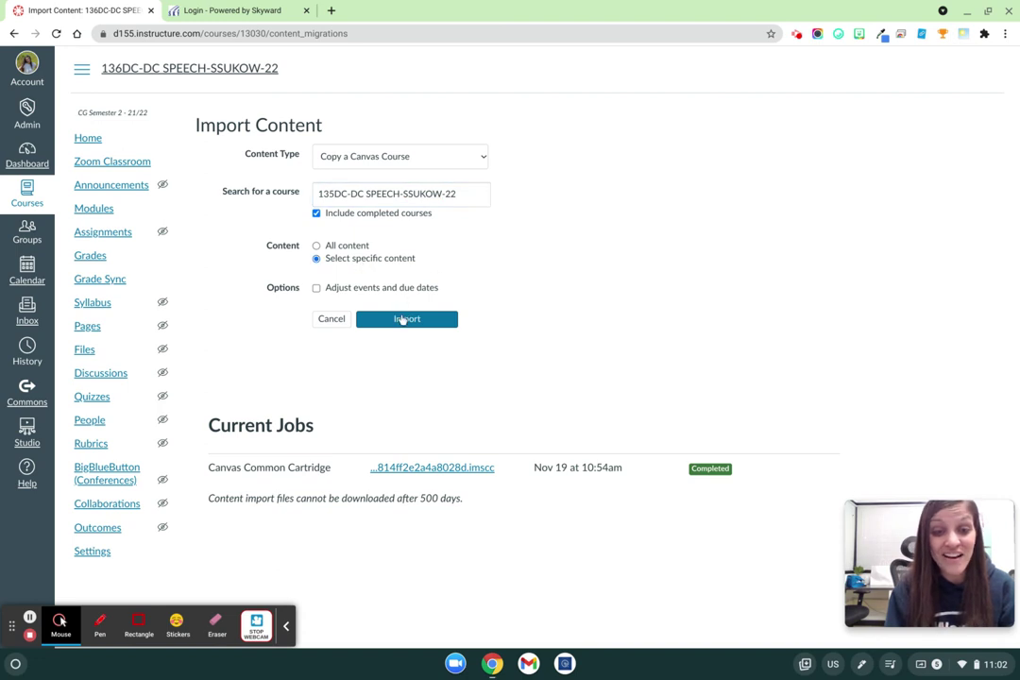
click(408, 320)
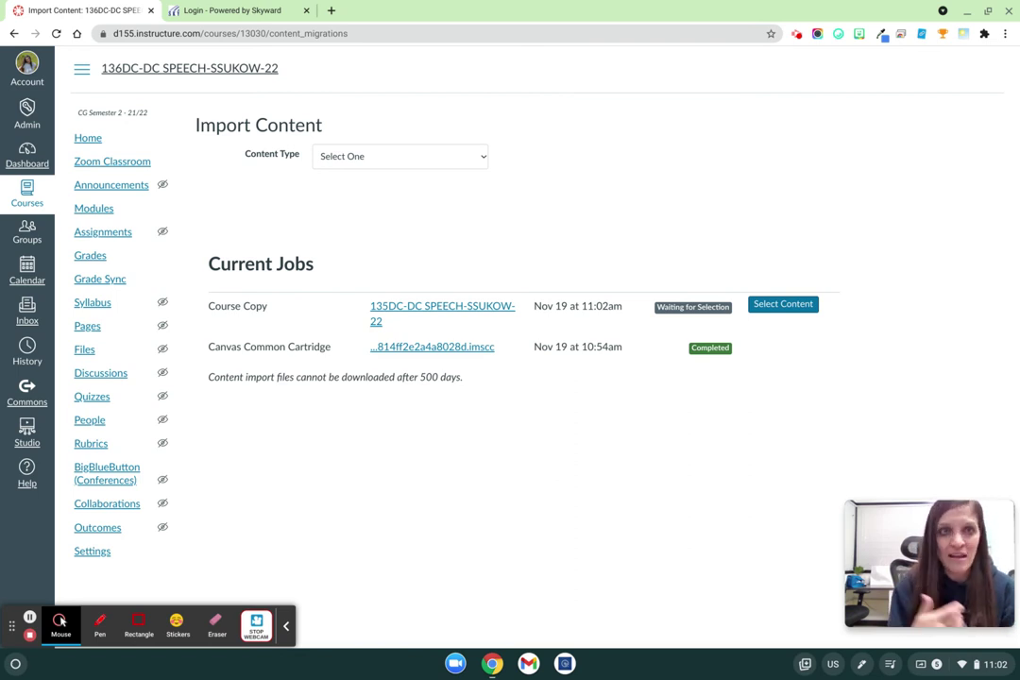
- Import the Assignments, Question Banks, Discussion Topics, External Tools and Rubrics from the copied course, and return to the course home page
click(781, 304)
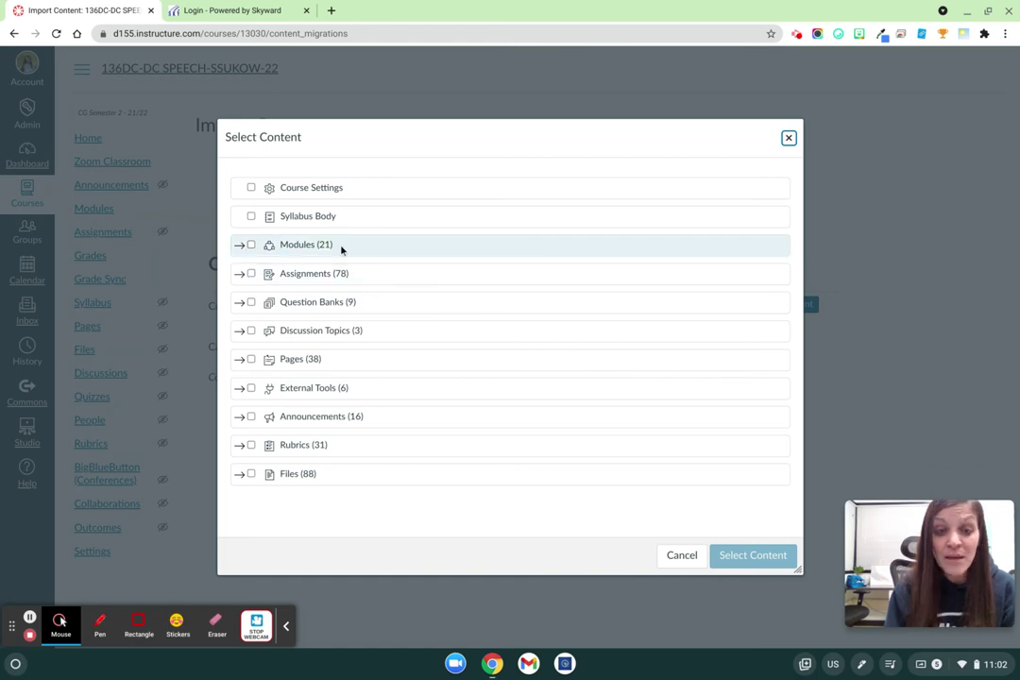
click(250, 273)
click(252, 303)
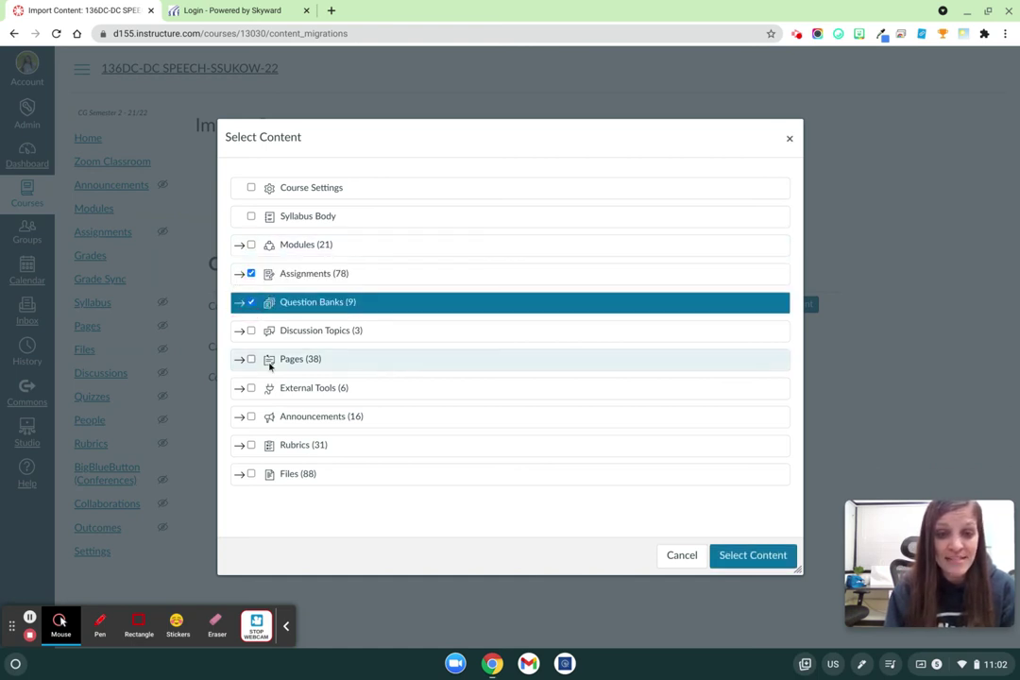
click(250, 331)
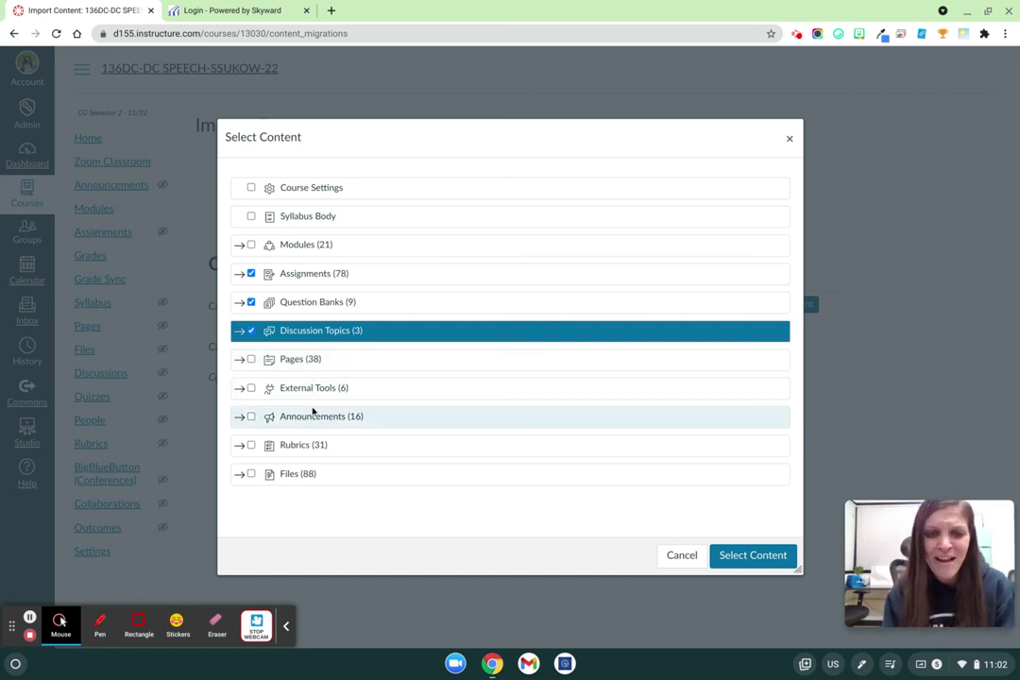
click(251, 388)
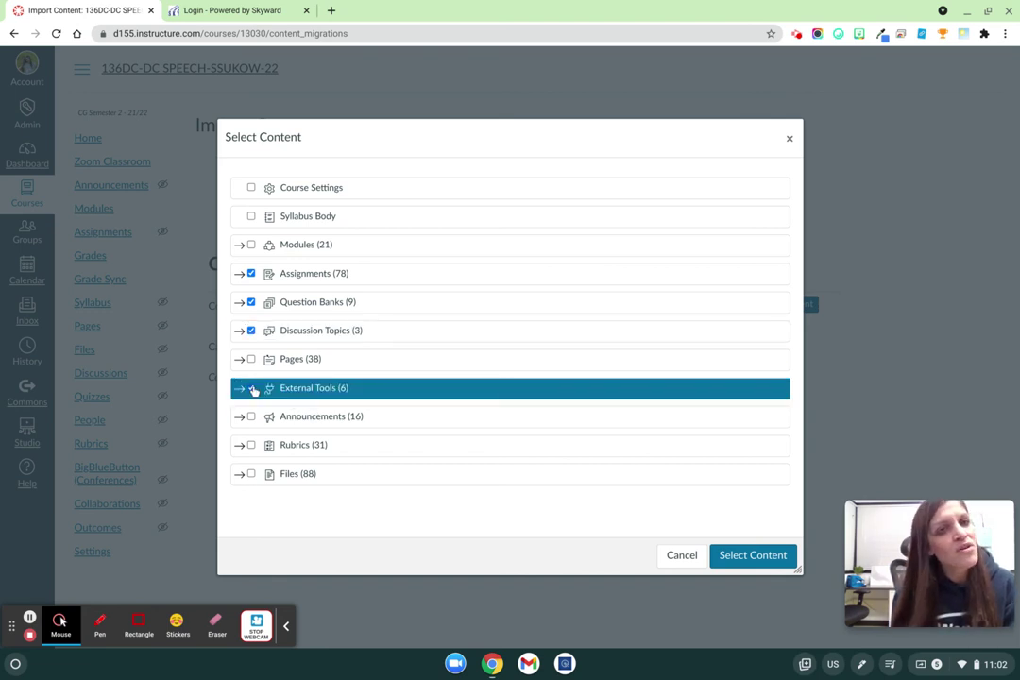
click(251, 388)
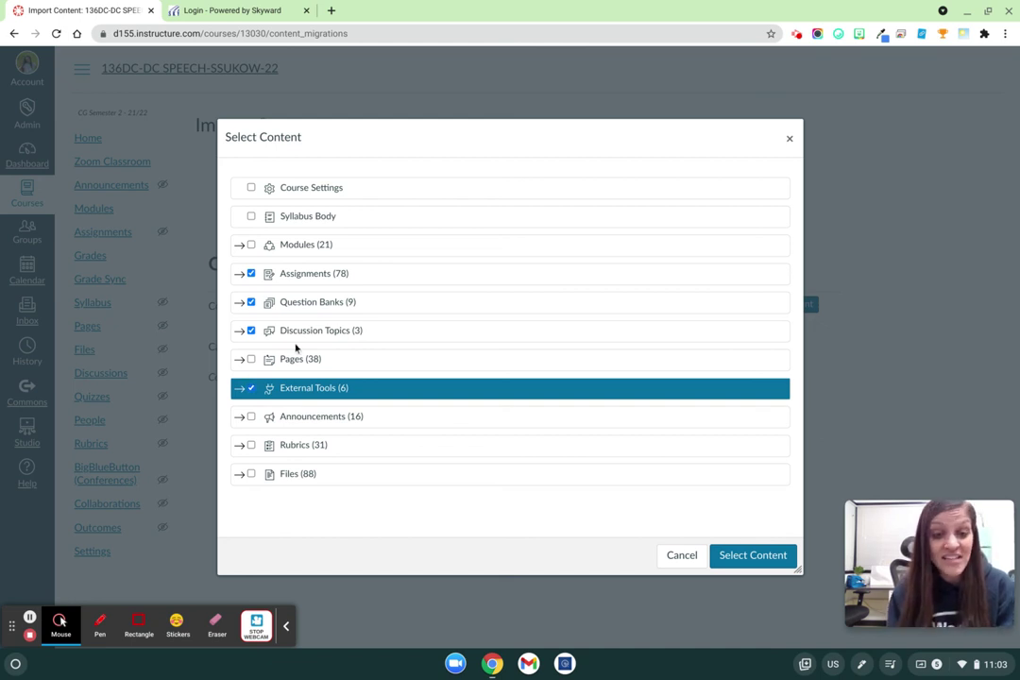
click(250, 445)
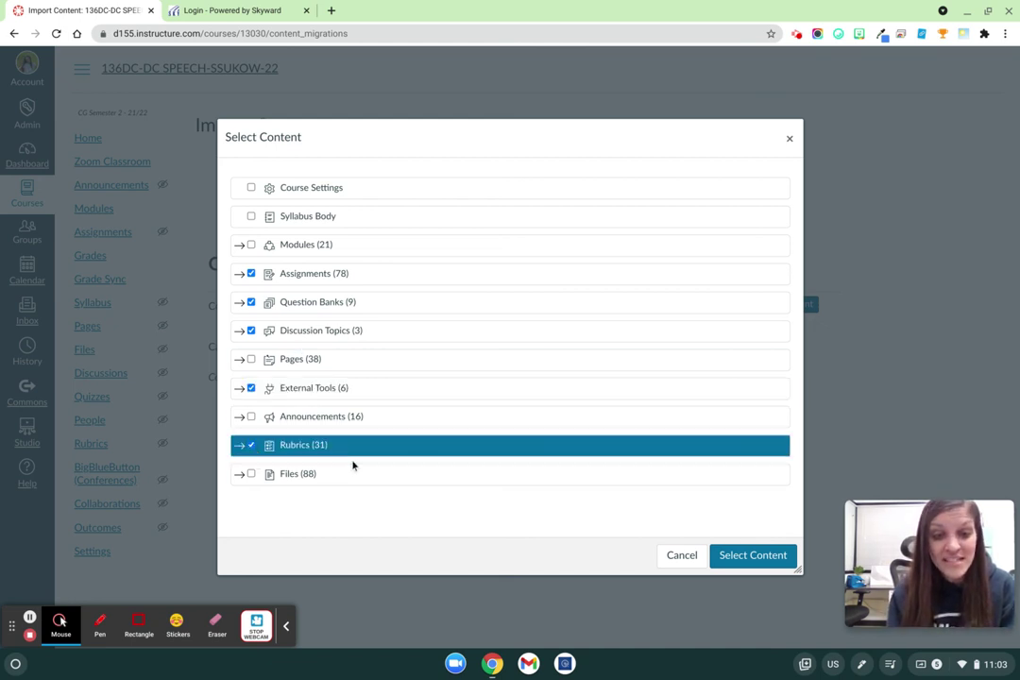
click(251, 475)
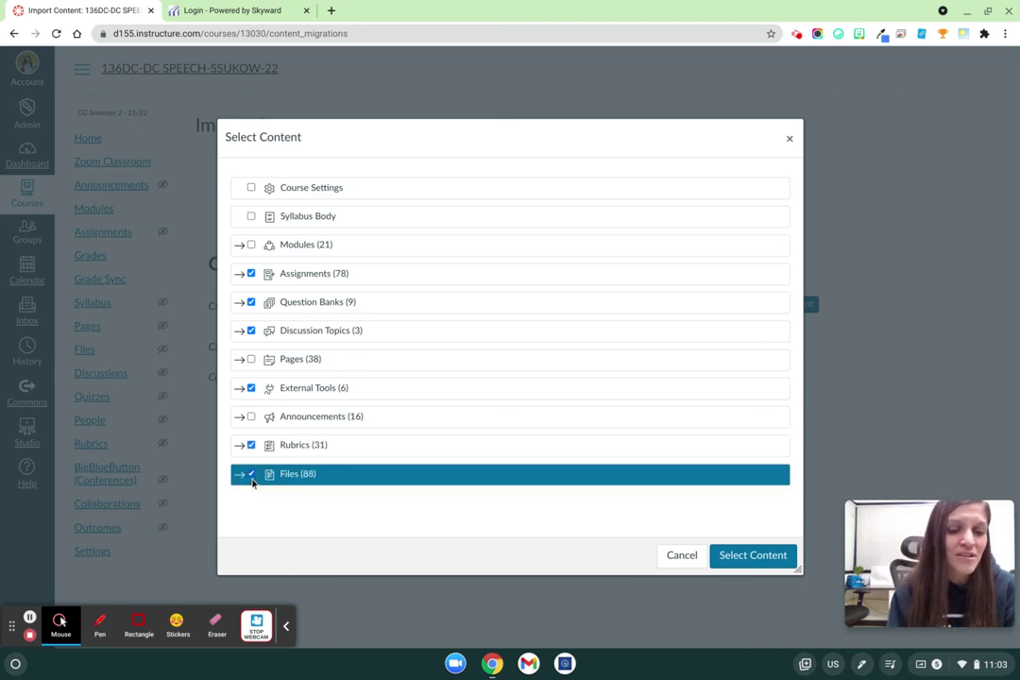
click(251, 475)
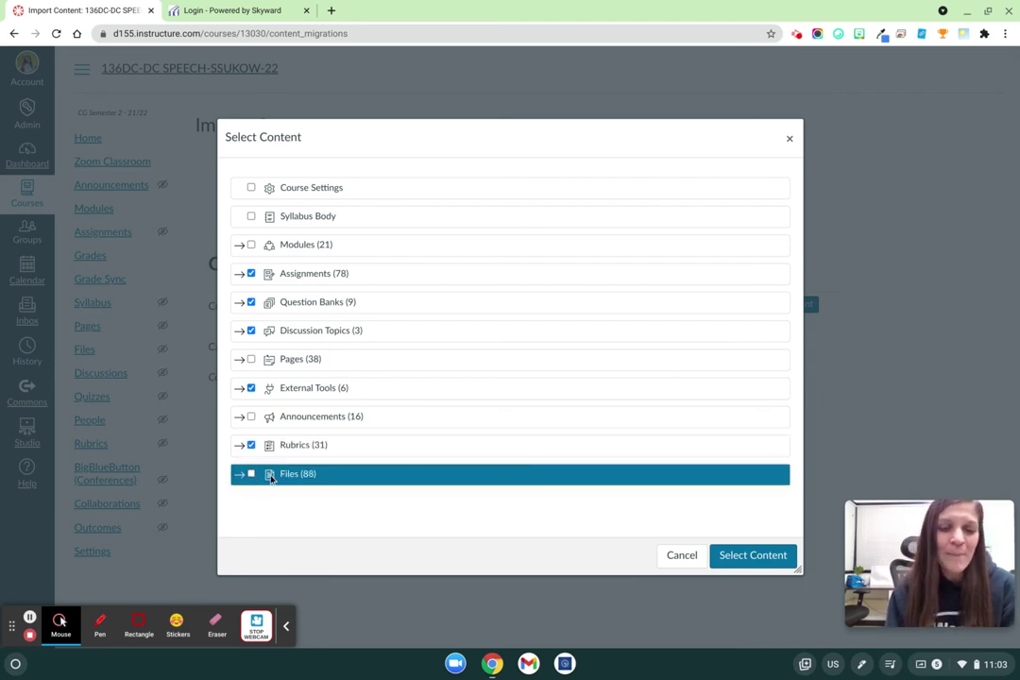
click(760, 559)
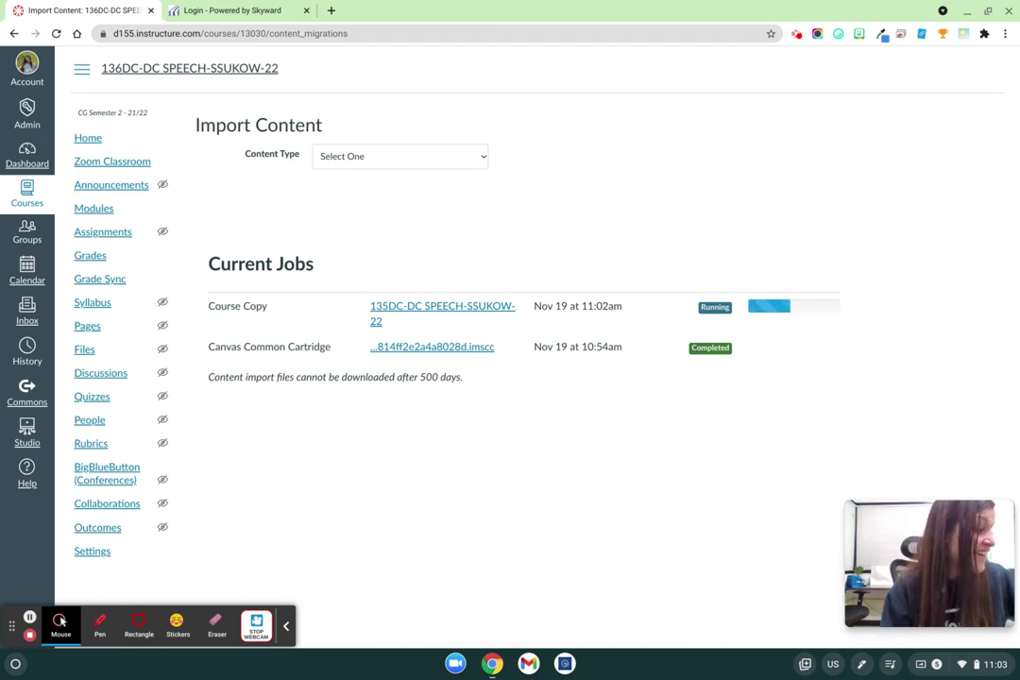
click(90, 139)
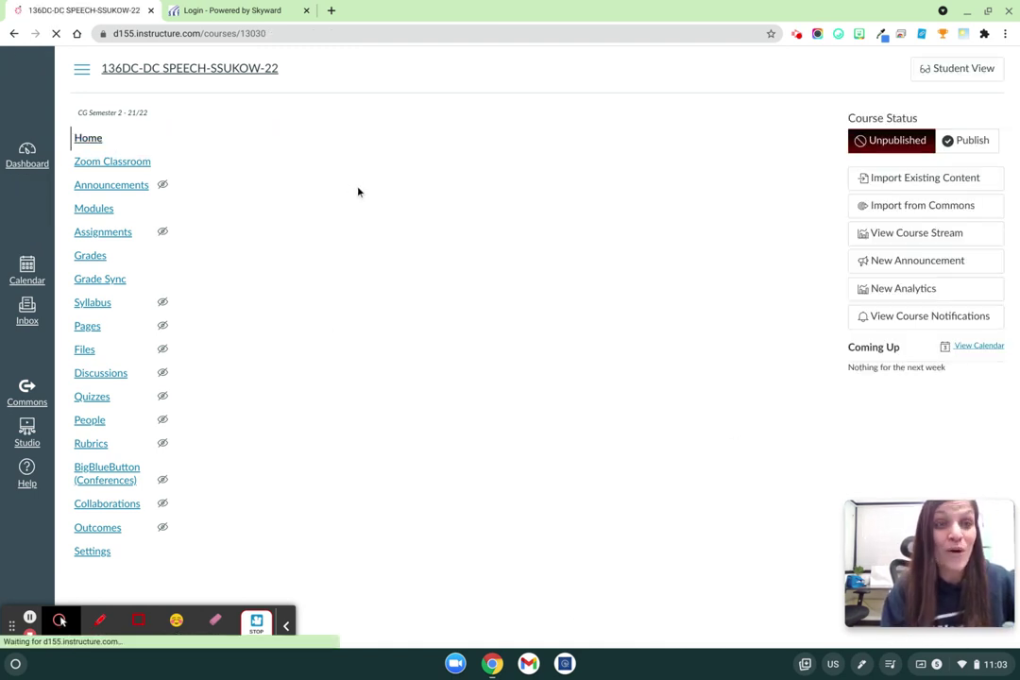